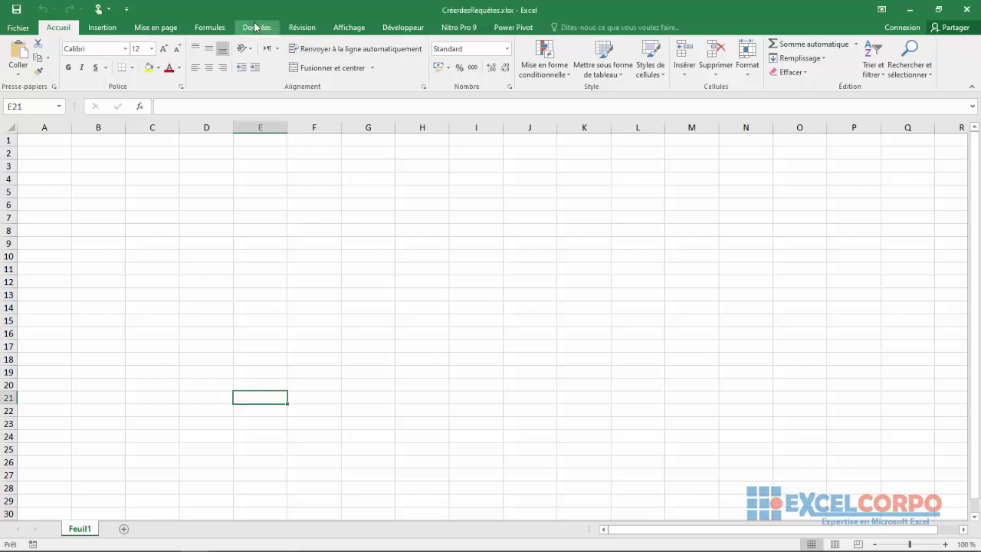
# Open the Nouvelle requête source list on the Données tab to browse the Azure data sources
pyautogui.click(257, 27)
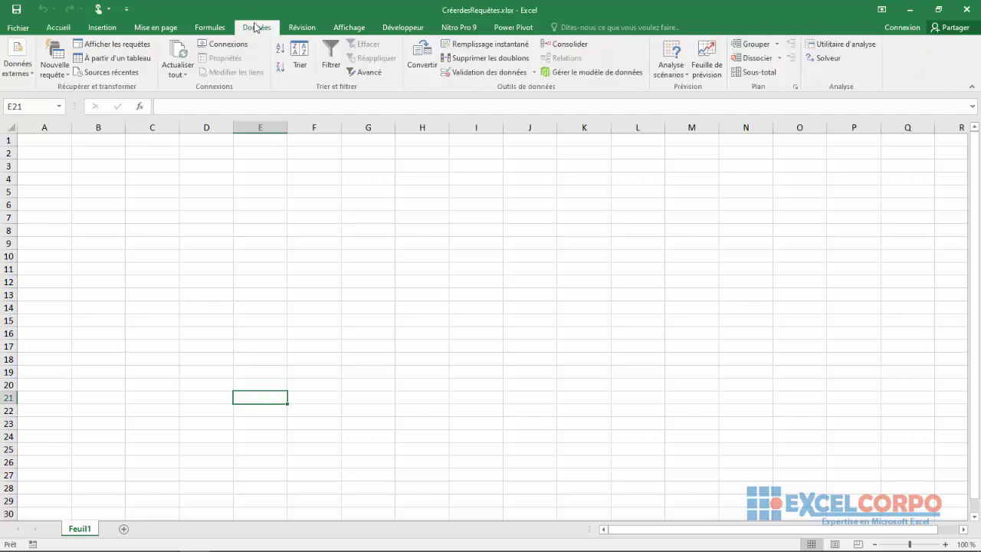
pyautogui.click(66, 75)
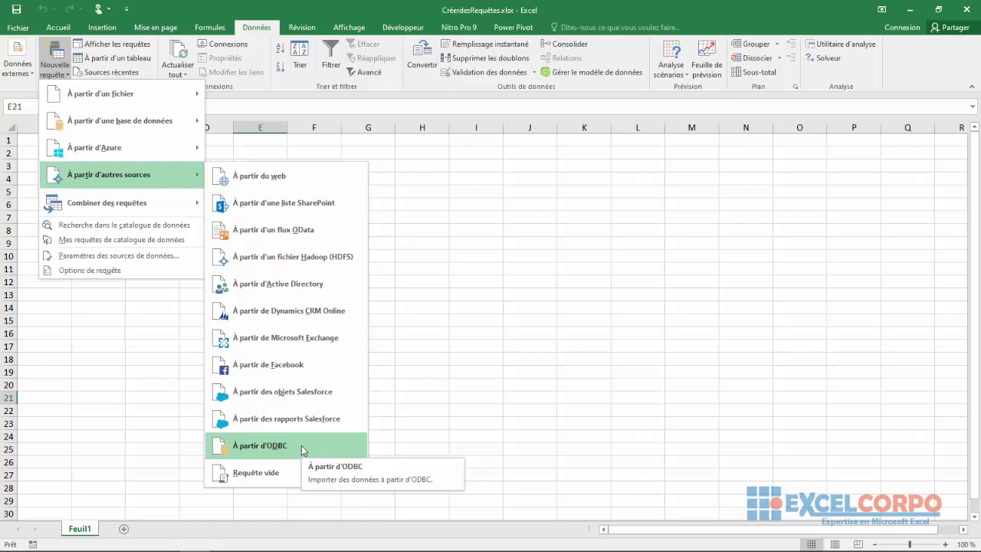
pyautogui.moveTo(115, 147)
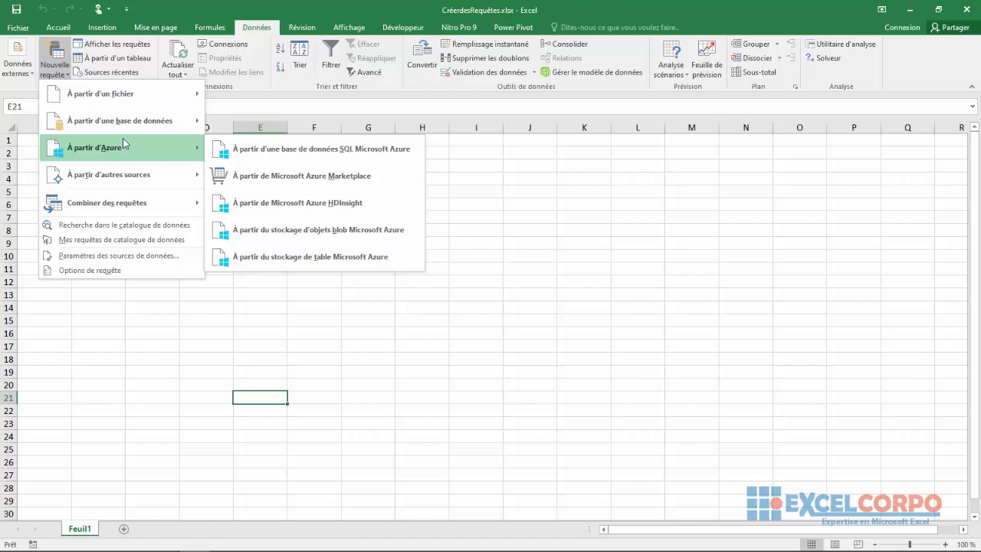
# Reopen Nouvelle requête to show the file sources: classeur, CSV, XML, texte and dossier
pyautogui.click(456, 296)
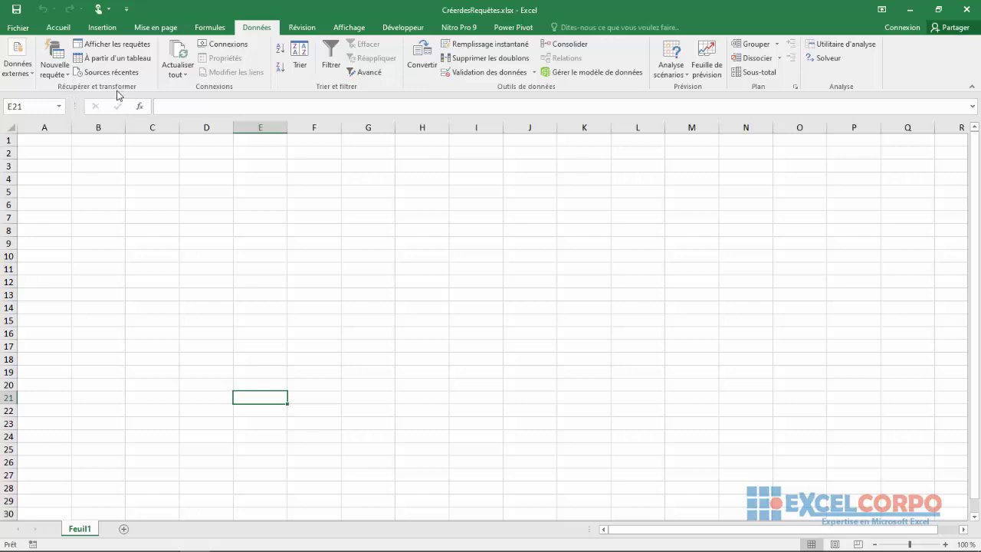
pyautogui.click(66, 75)
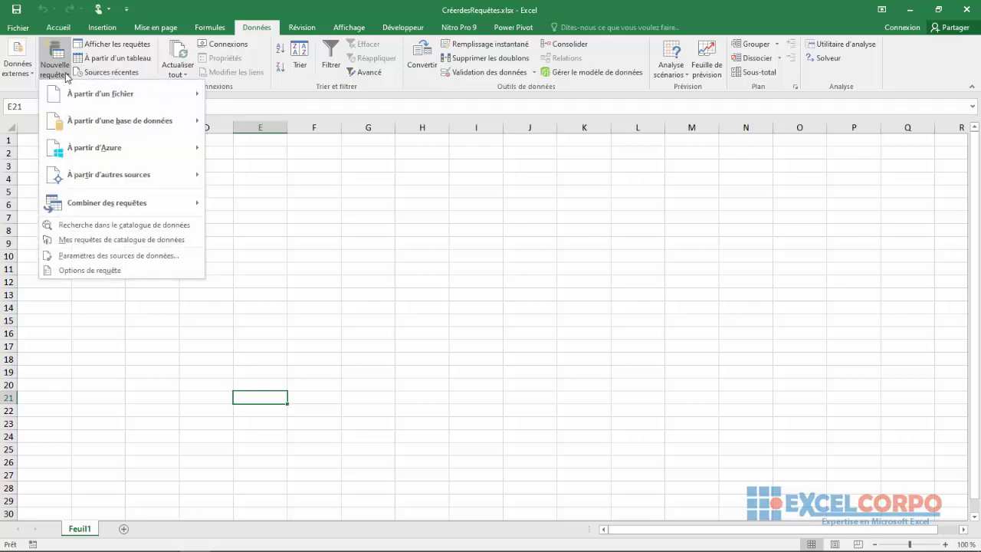
pyautogui.moveTo(100, 93)
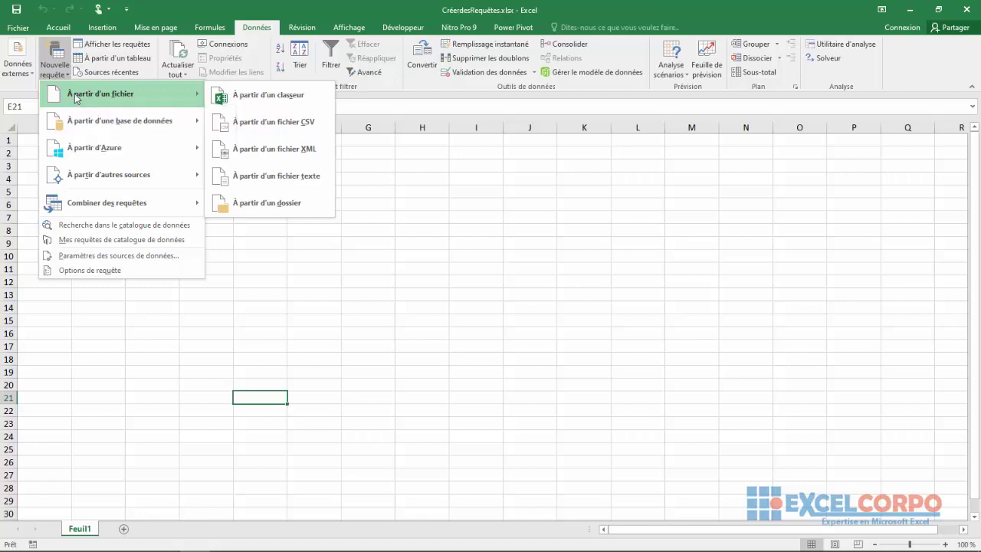
# Import the workbook GérerlesdonnéesdeRequête.xlsx as a query source in the Navigateur
pyautogui.click(256, 99)
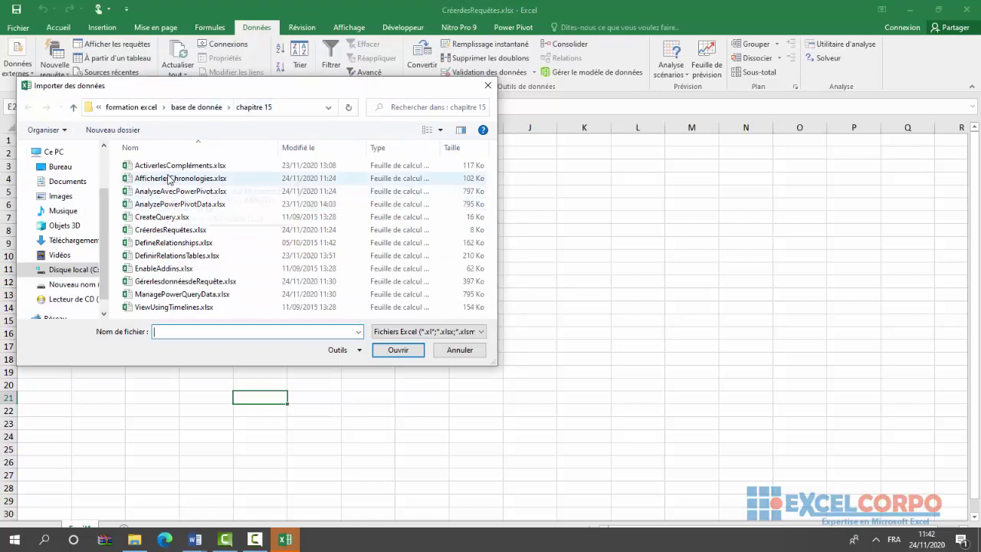
pyautogui.click(177, 284)
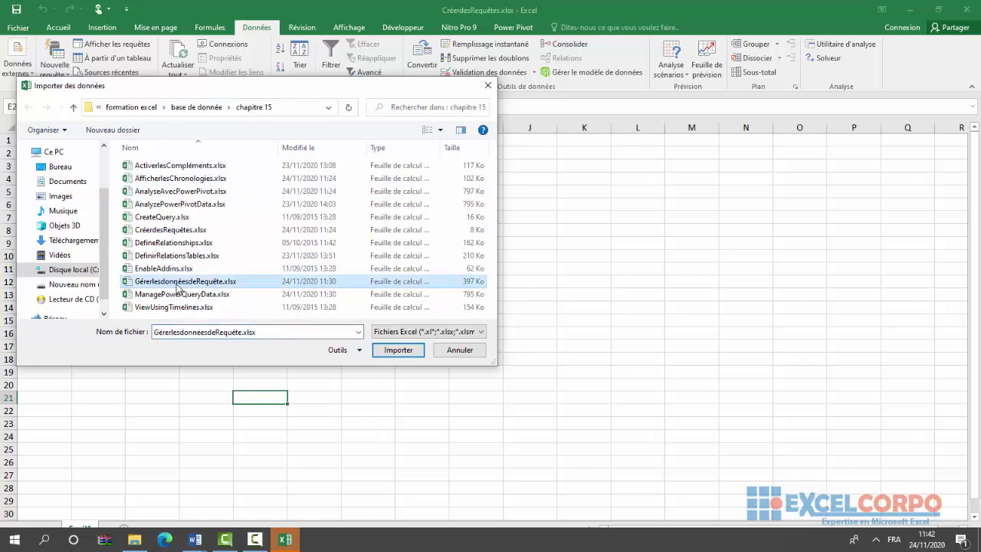
pyautogui.click(393, 351)
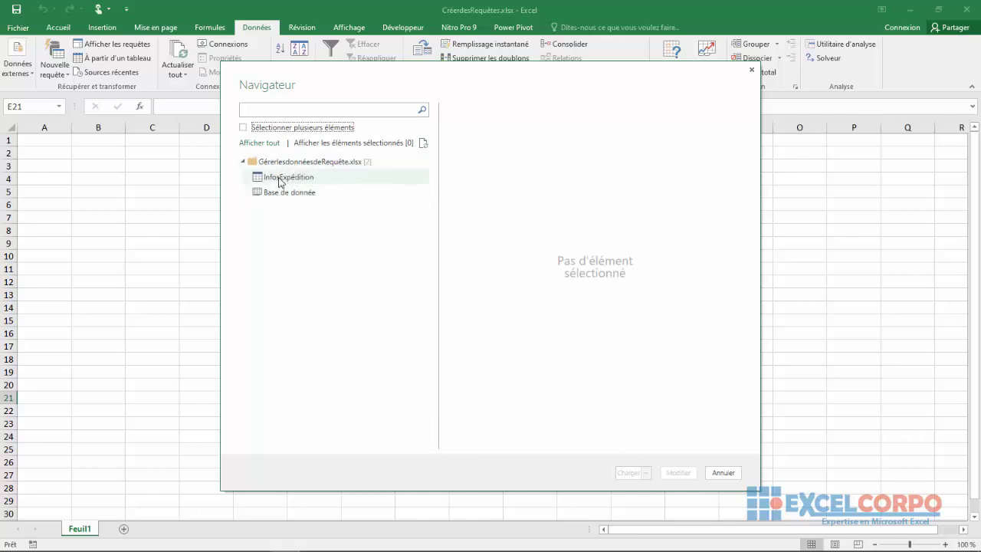
# Preview InfosExpédition in the Navigateur and load it onto new sheet Feuil2 with 10 000 rows
pyautogui.click(281, 180)
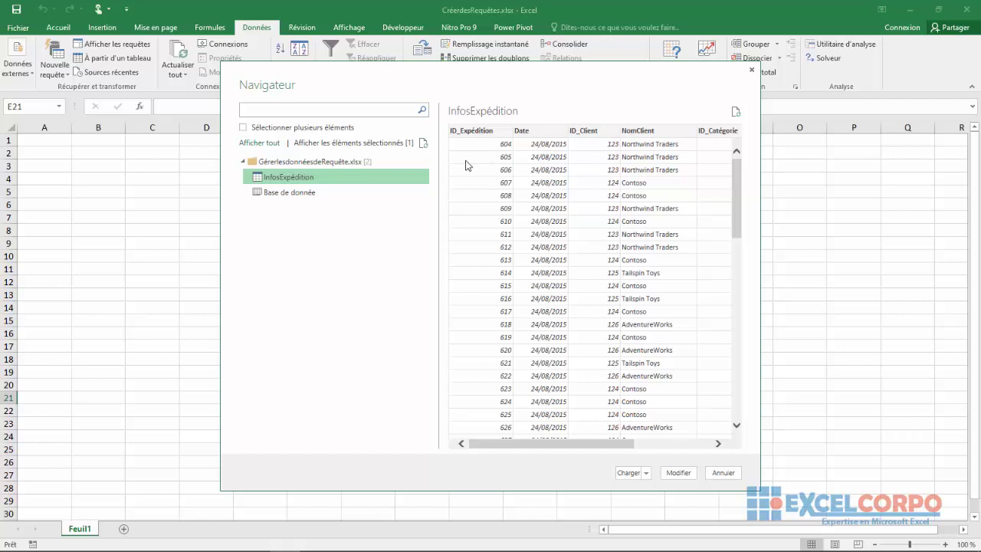
pyautogui.click(648, 473)
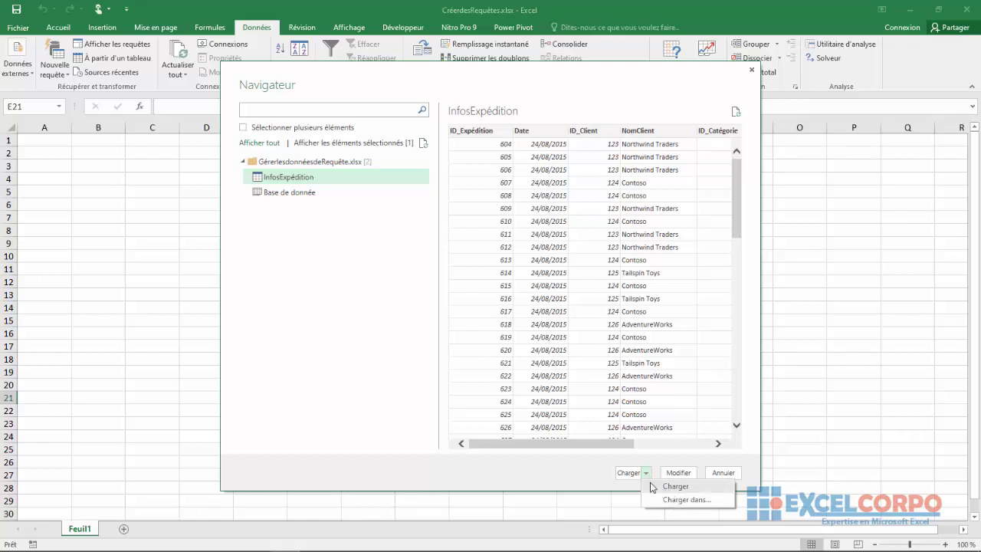
pyautogui.click(631, 473)
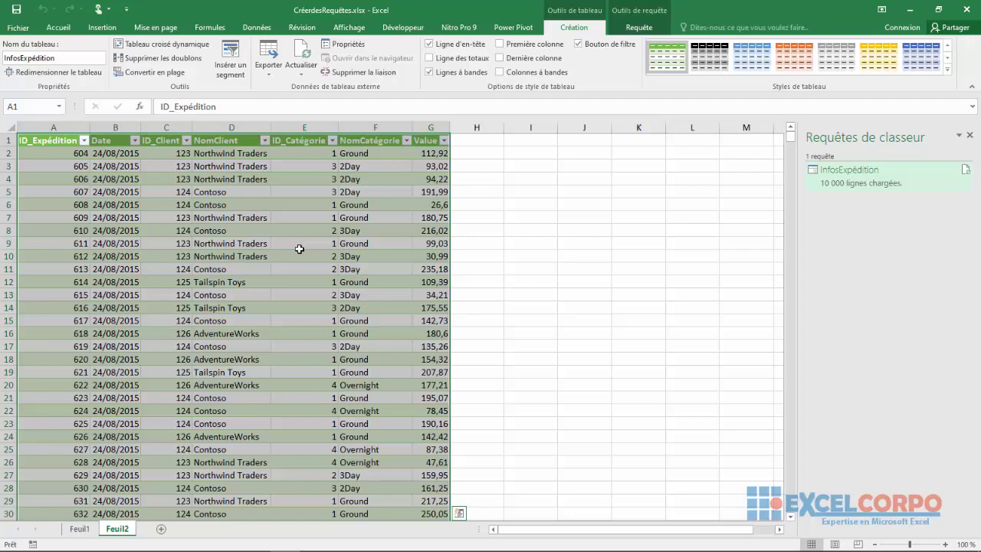
# Select a cell inside the InfosExpédition table and show the Power Pivot ribbon tools
pyautogui.click(509, 244)
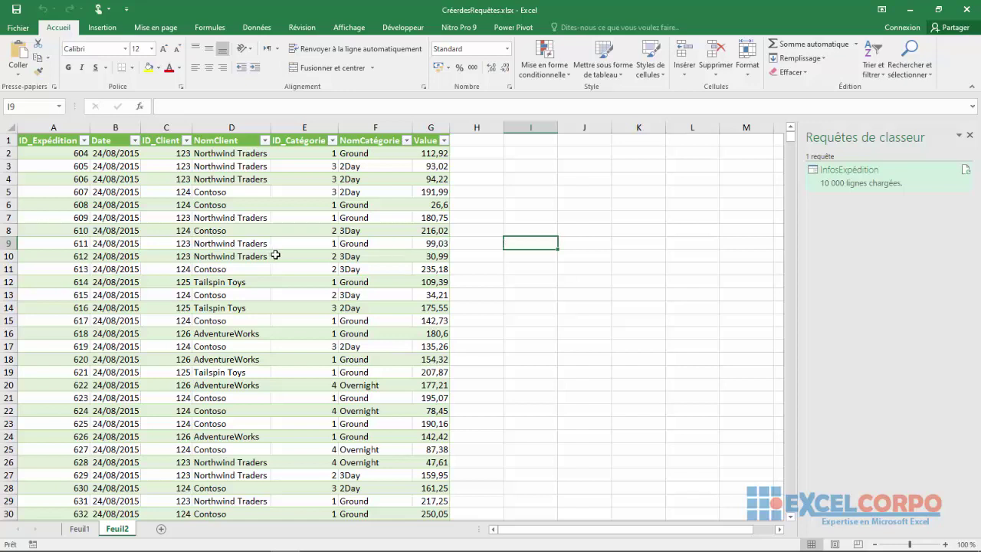
pyautogui.click(319, 253)
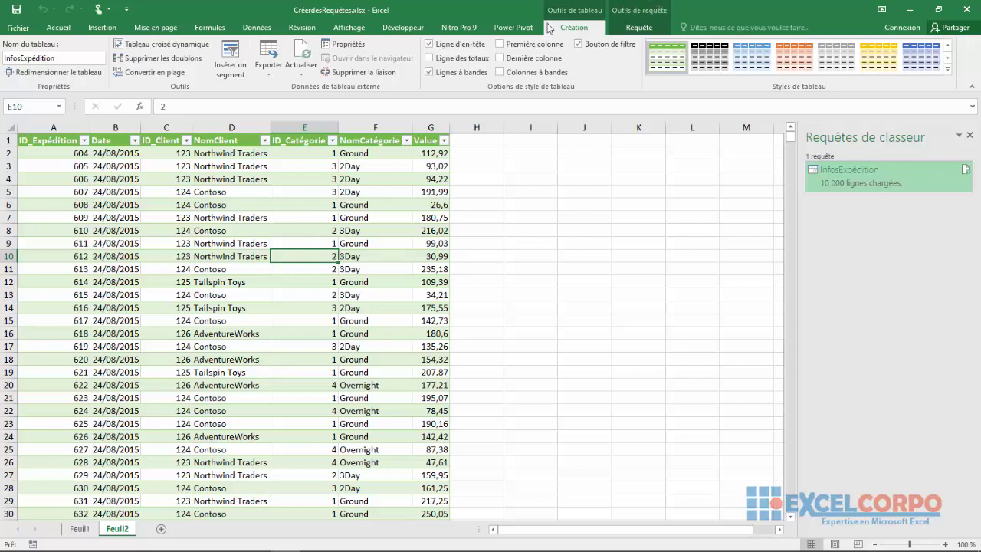
pyautogui.click(513, 29)
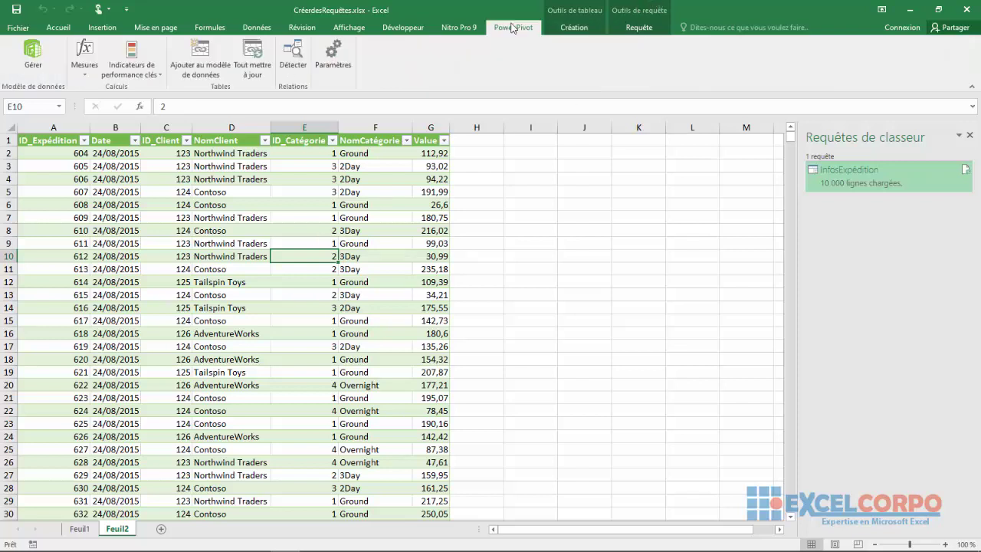
# Add the InfosExpédition table to the data model and return to the sheet at cell F5
pyautogui.click(198, 72)
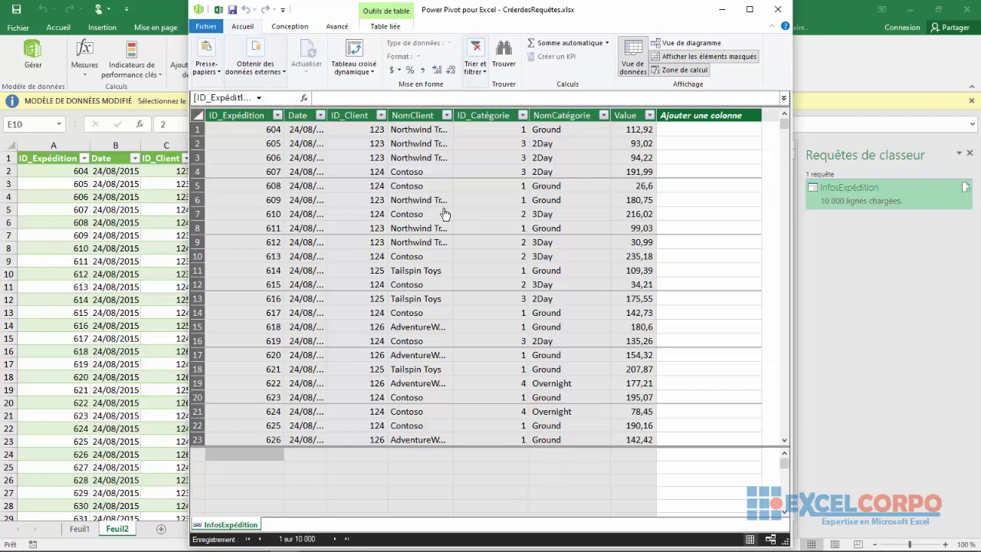
pyautogui.click(720, 9)
pyautogui.click(376, 189)
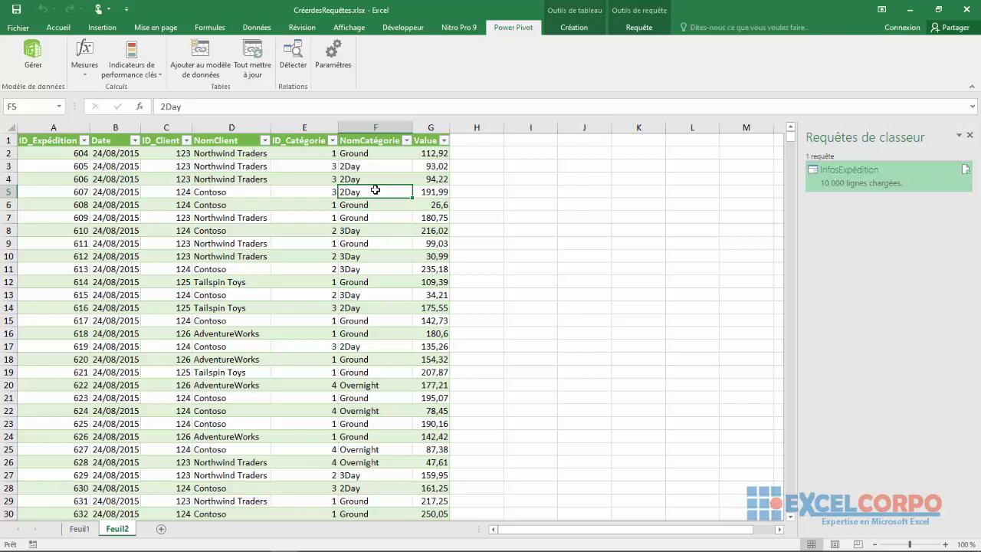
# Check cells E8 and F10 of the table and bring up the Requête query tools
pyautogui.click(311, 230)
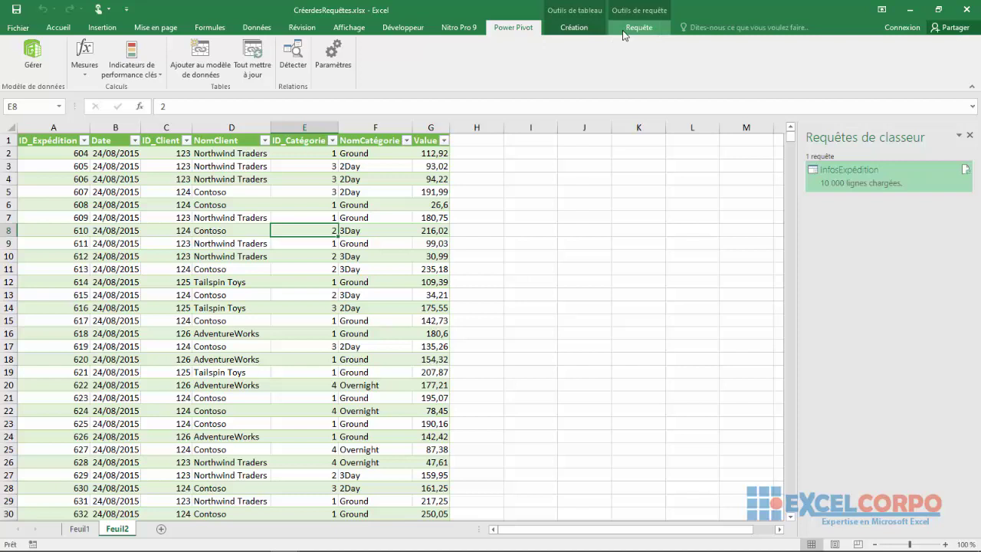
pyautogui.click(521, 236)
pyautogui.click(355, 250)
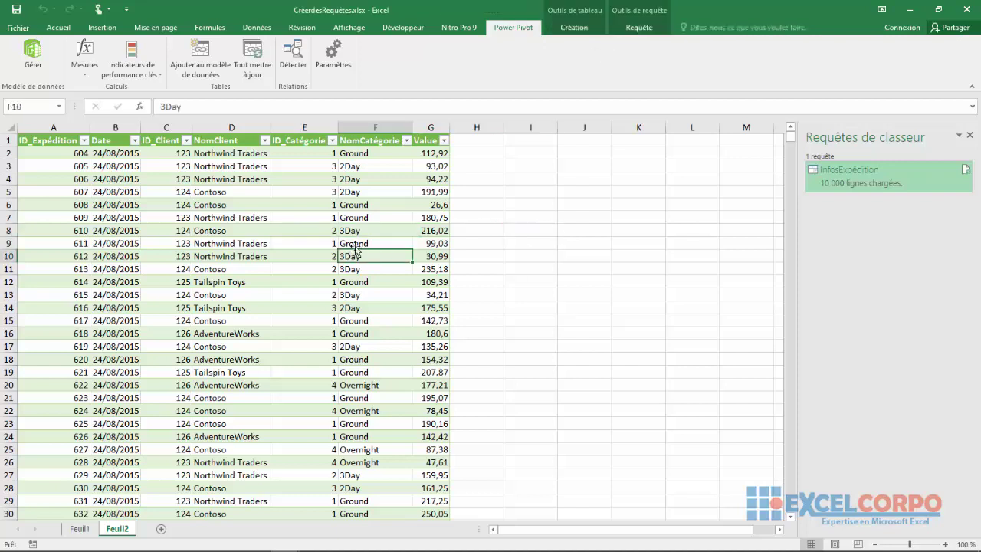
pyautogui.click(638, 29)
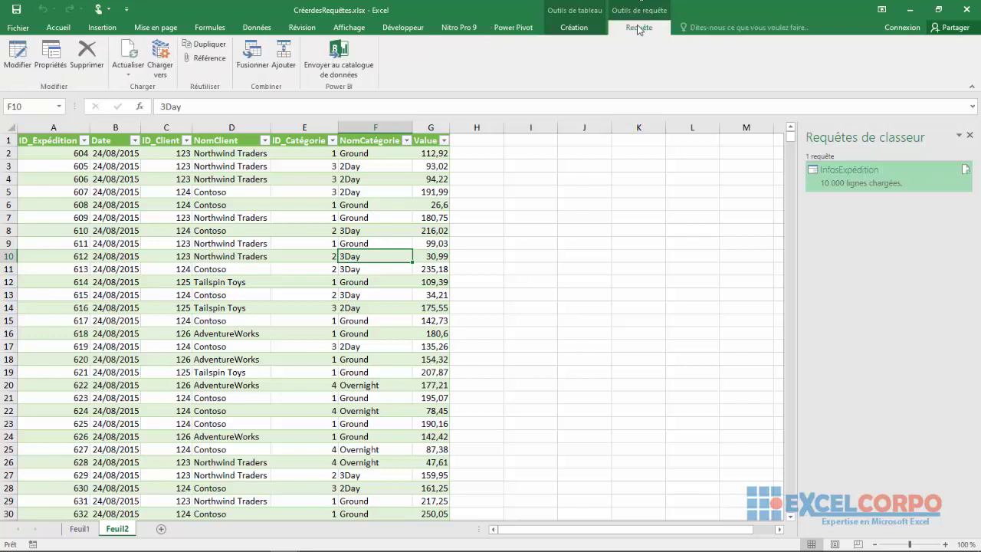
# Edit the InfosExpédition query and add an Index column numbered from 0
pyautogui.click(23, 54)
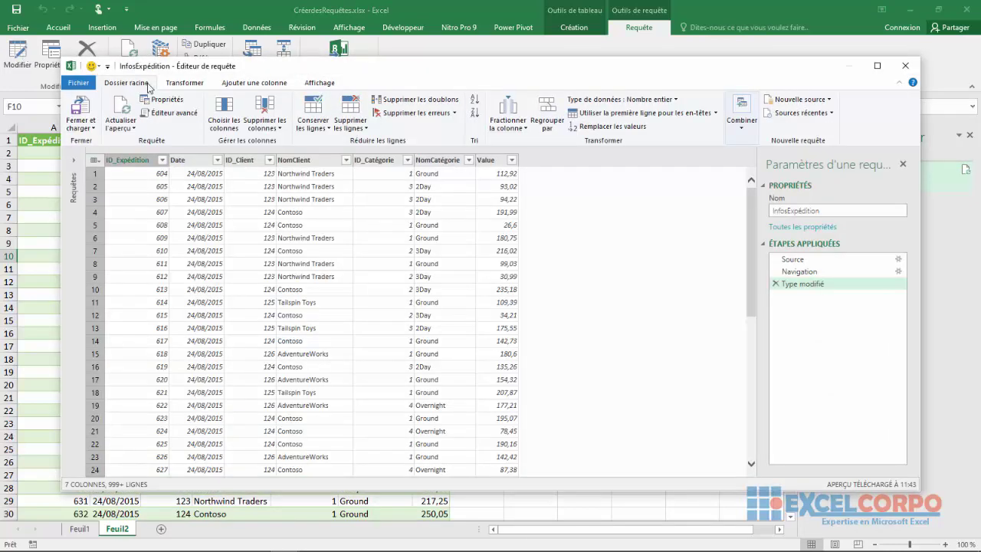
pyautogui.click(240, 82)
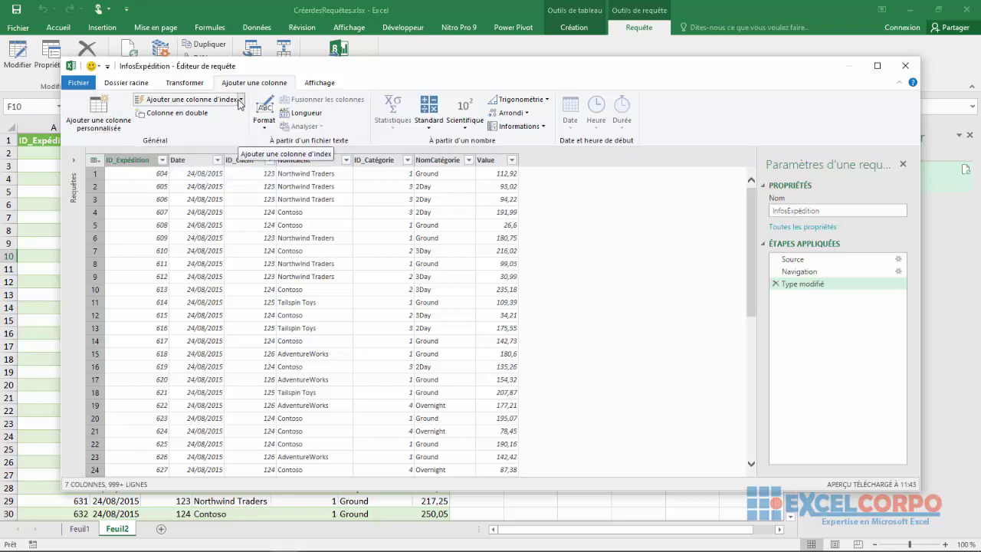
pyautogui.click(238, 100)
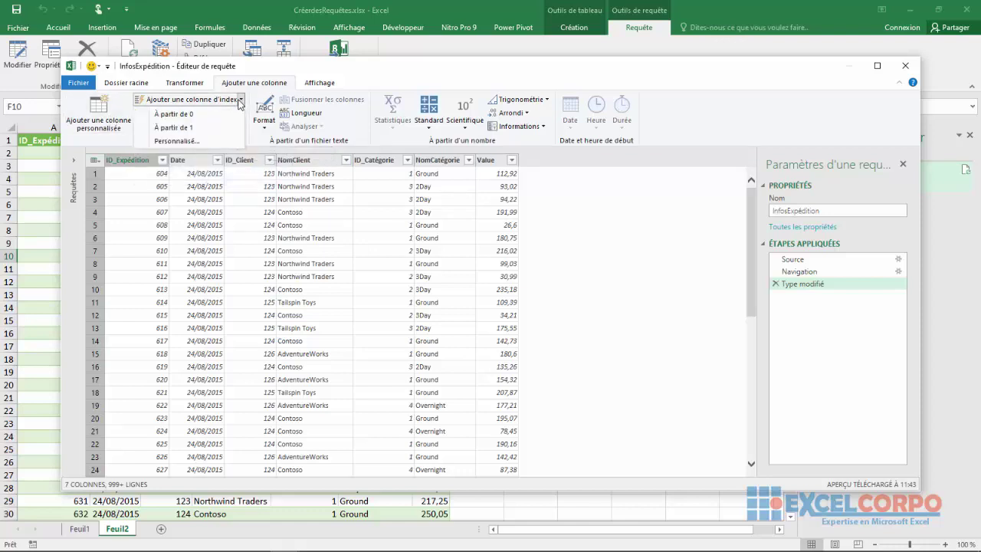
pyautogui.click(200, 113)
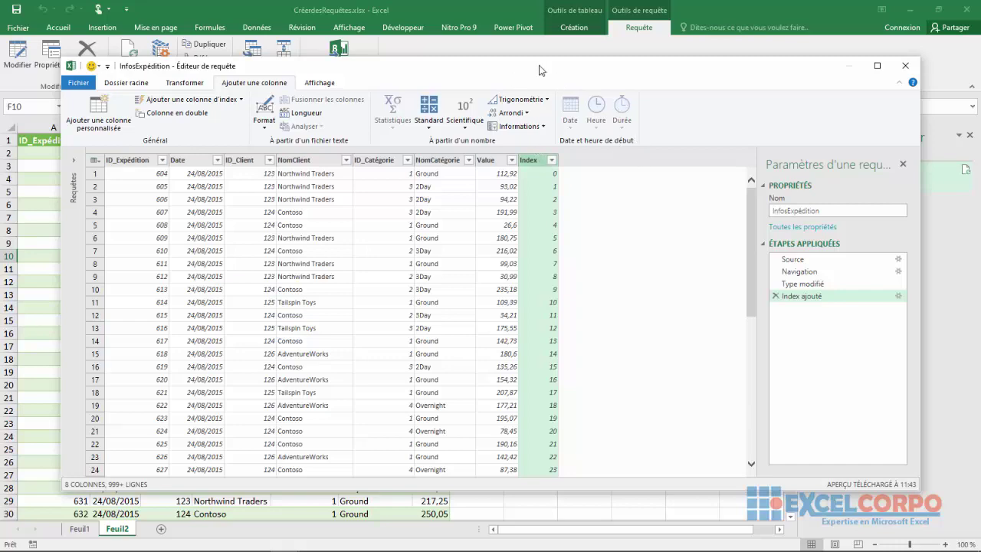
pyautogui.moveTo(548, 69); pyautogui.dragTo(605, 179)
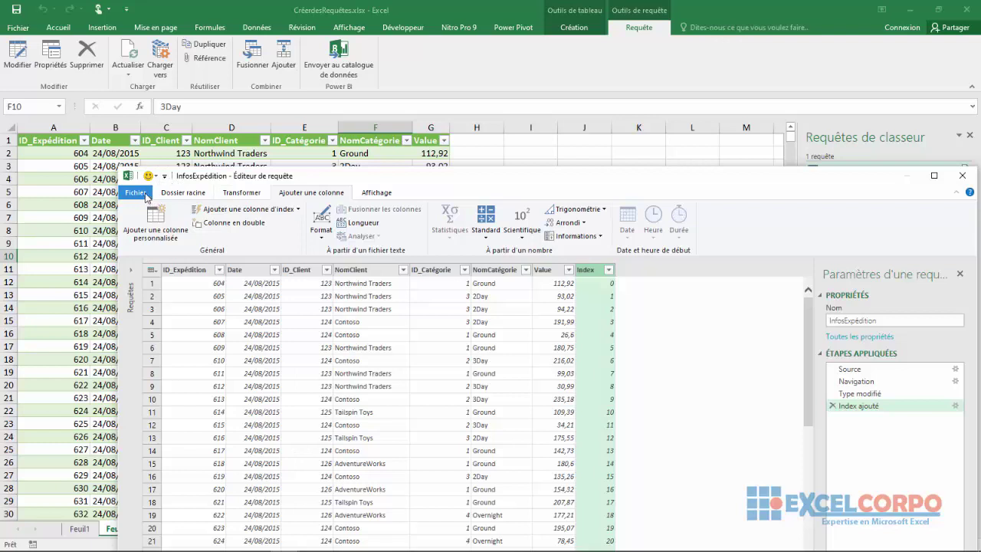
# Close the editor to load the updated table, then select the Index column and cell F6
pyautogui.click(136, 192)
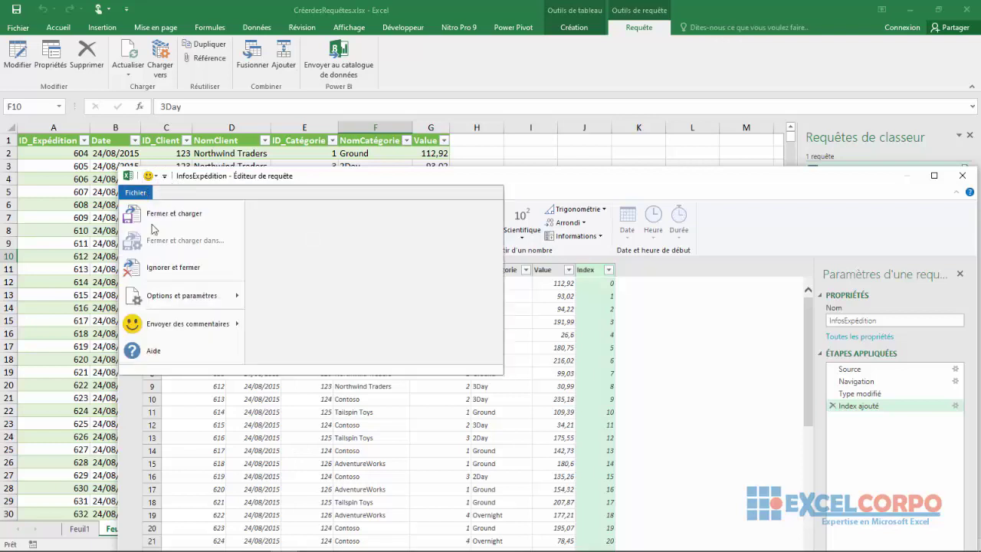
pyautogui.click(163, 216)
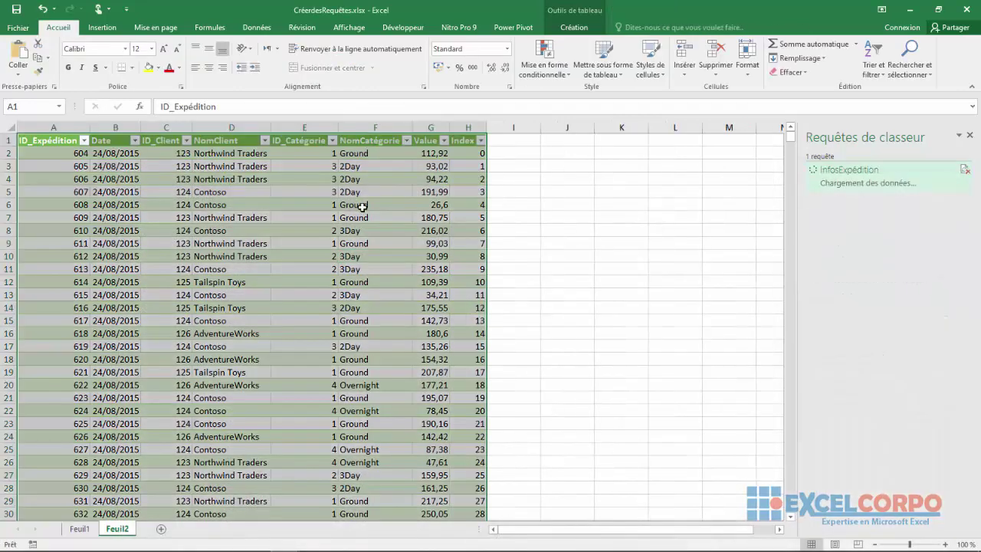
pyautogui.click(492, 151)
pyautogui.click(464, 128)
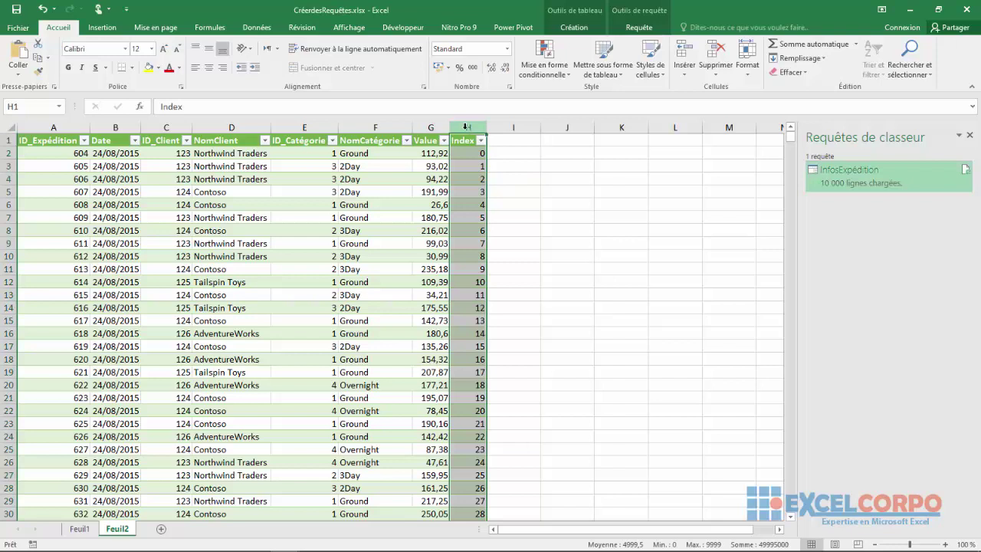
pyautogui.click(355, 201)
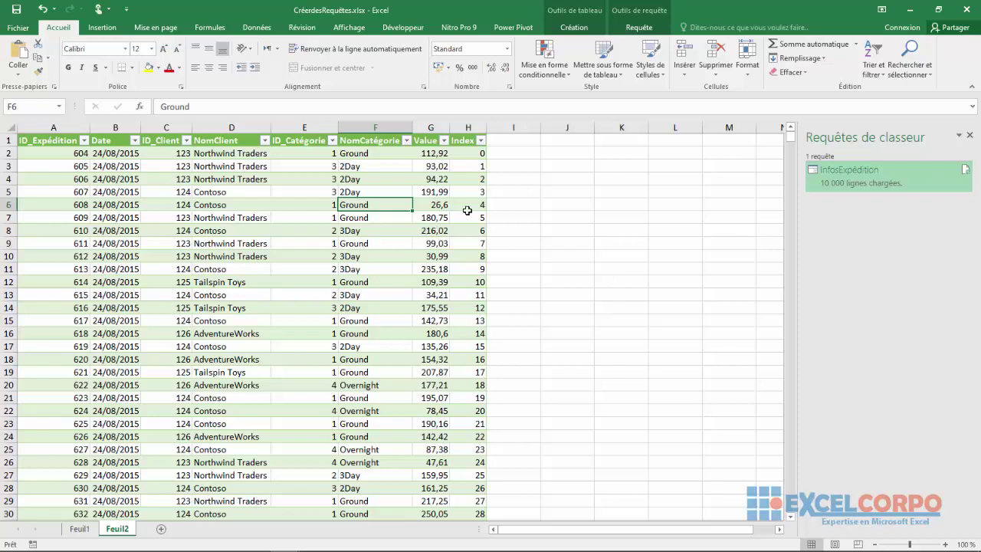
# Reopen the InfosExpédition query in the editor and bring up Choisir les colonnes
pyautogui.click(637, 30)
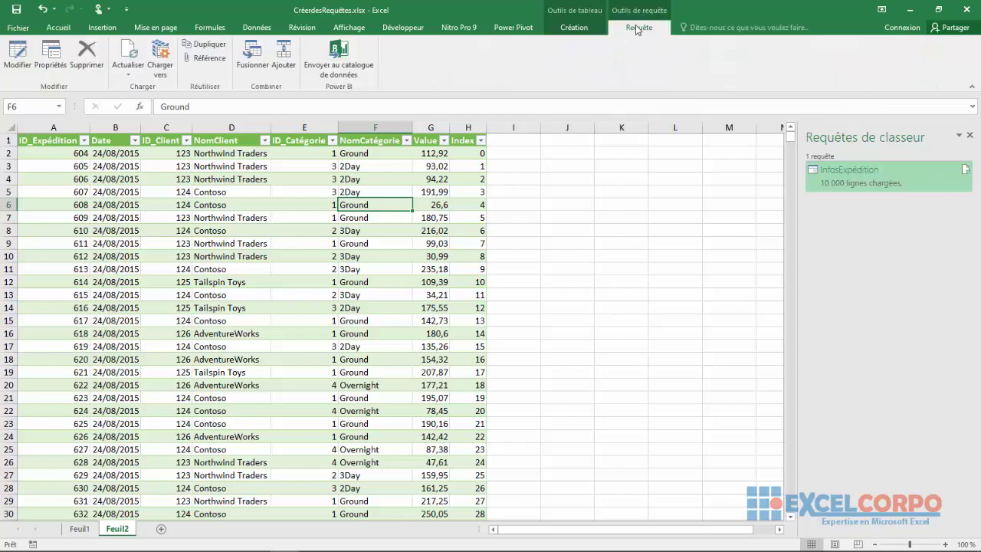
pyautogui.click(17, 57)
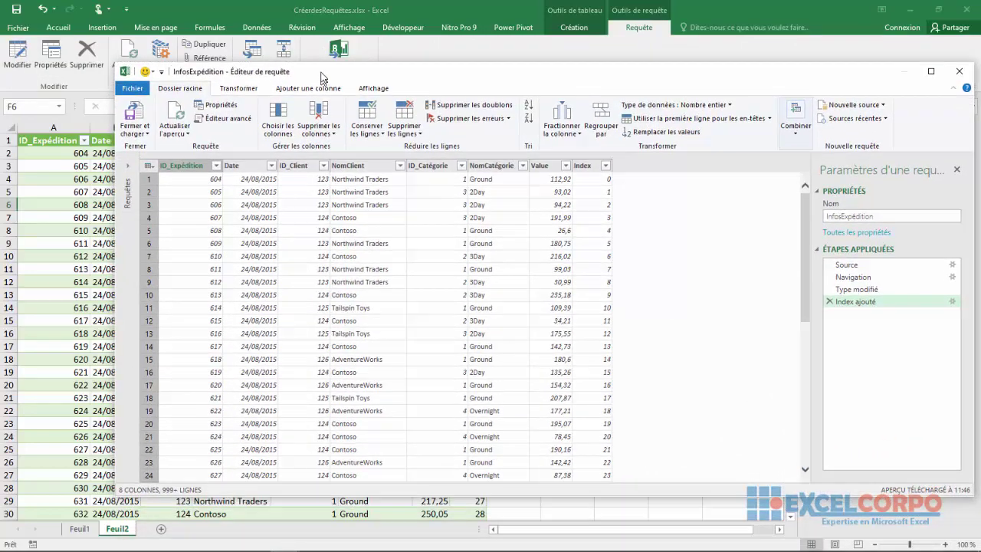
pyautogui.moveTo(321, 74); pyautogui.dragTo(320, 48)
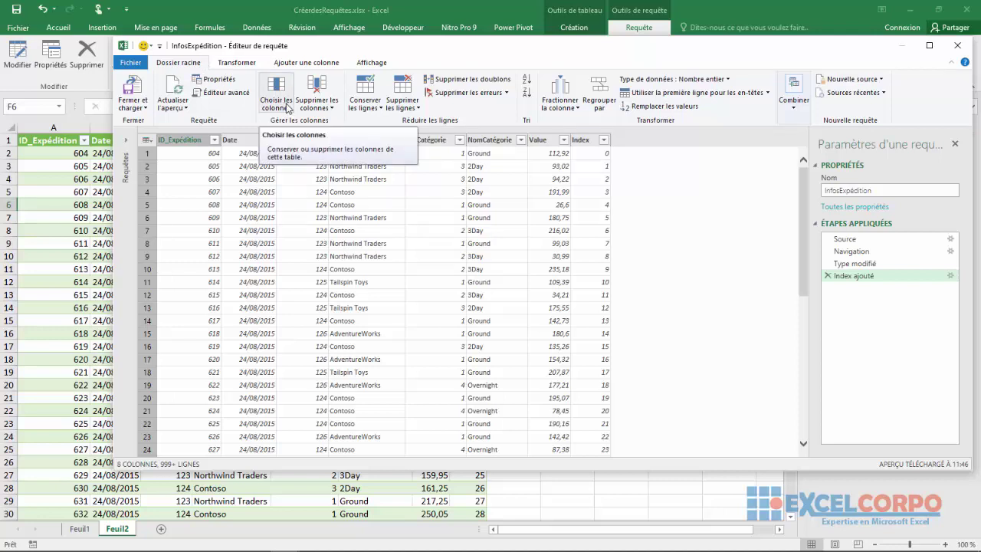
pyautogui.click(287, 109)
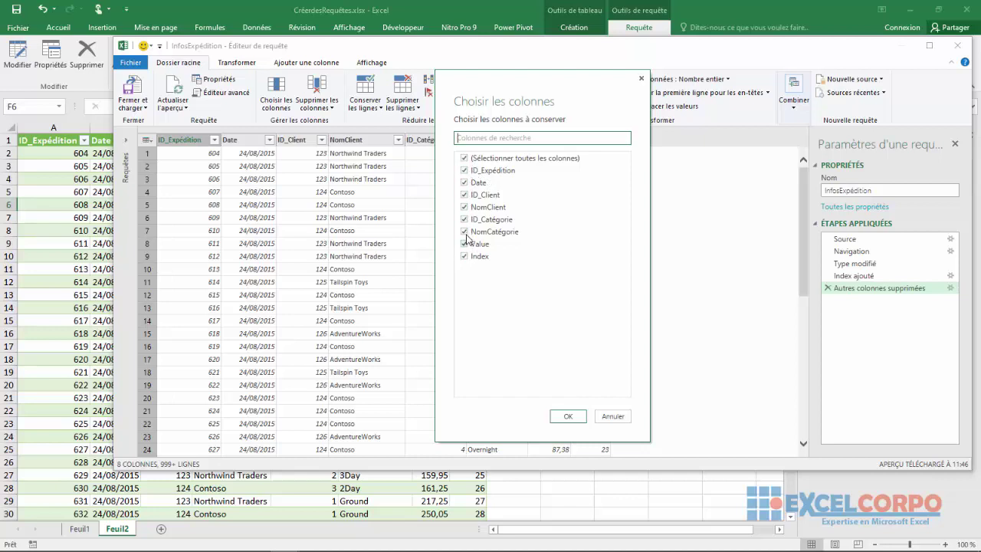
# In Choisir les colonnes, keep only Date, ID_Client, ID_Catégorie and NomCatégorie, dropping the other columns
pyautogui.click(464, 158)
pyautogui.click(464, 182)
pyautogui.click(464, 195)
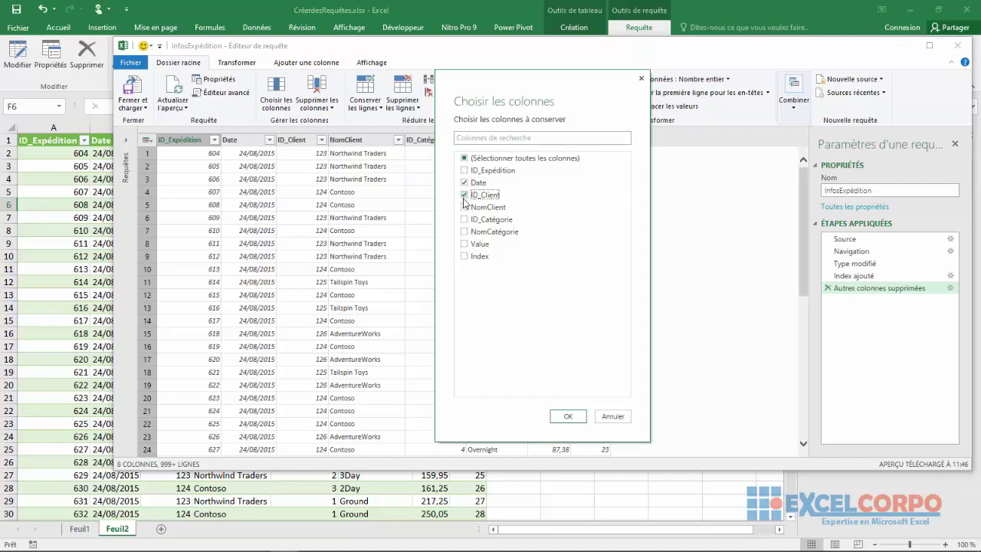
pyautogui.click(464, 219)
pyautogui.click(464, 231)
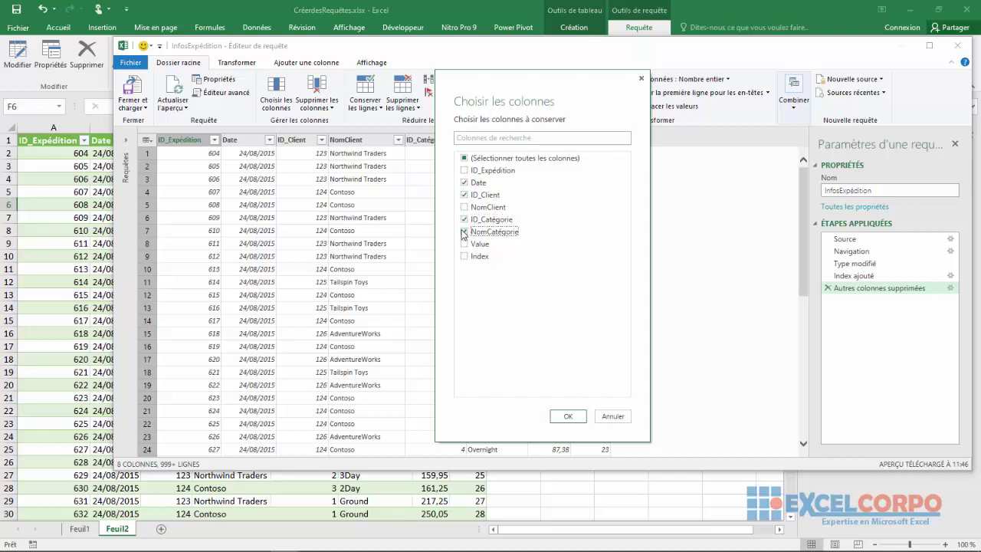
pyautogui.click(566, 416)
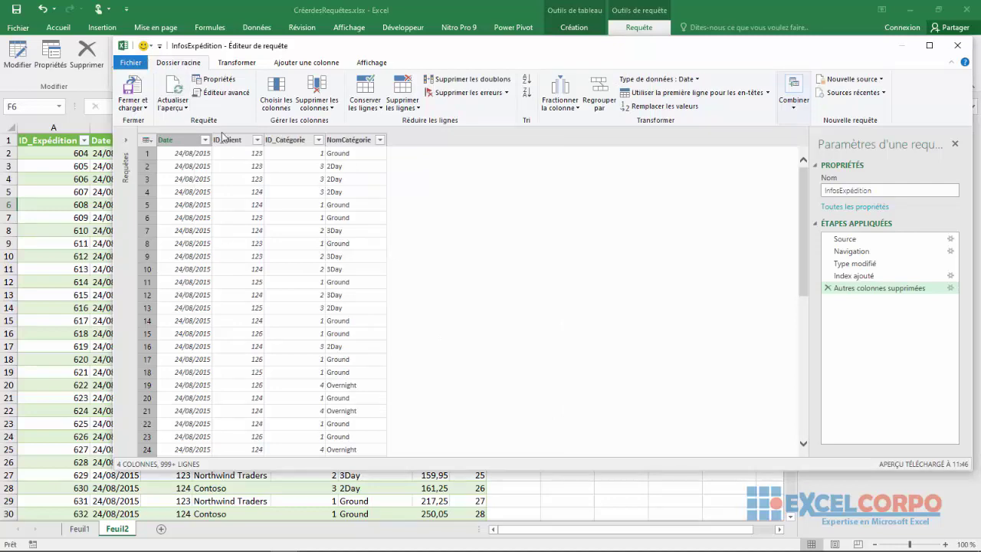
# Close the query editor and load the four-column query into Feuil2
pyautogui.click(129, 61)
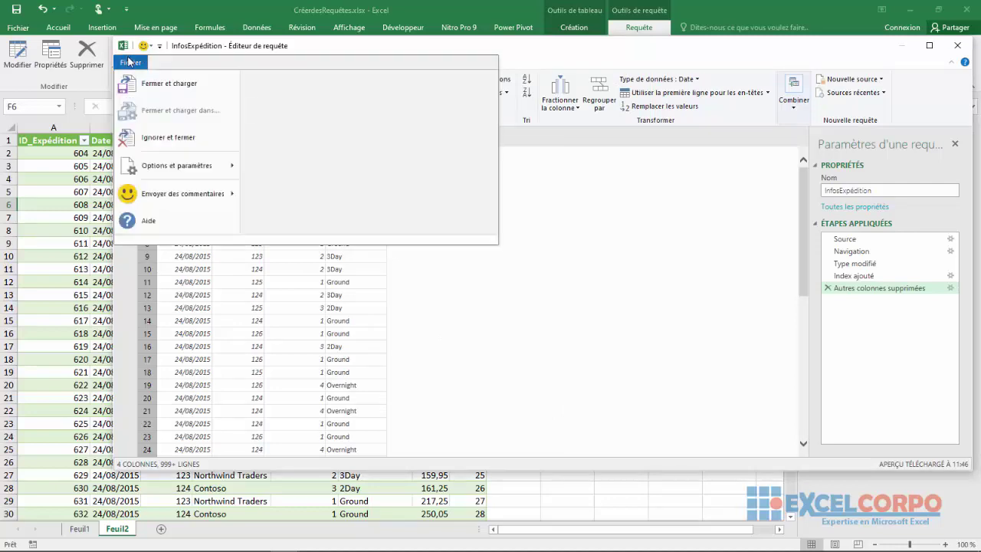
pyautogui.click(149, 93)
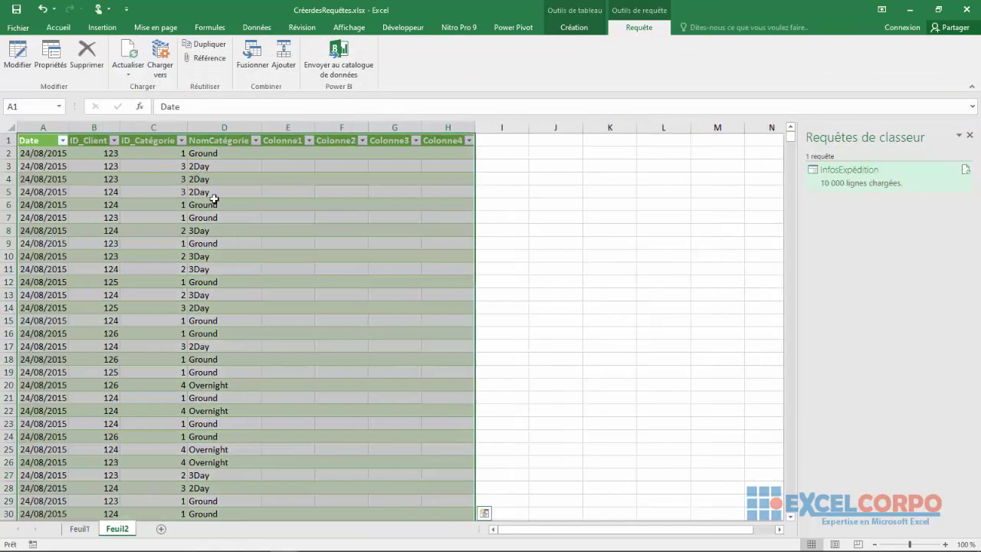
pyautogui.click(497, 206)
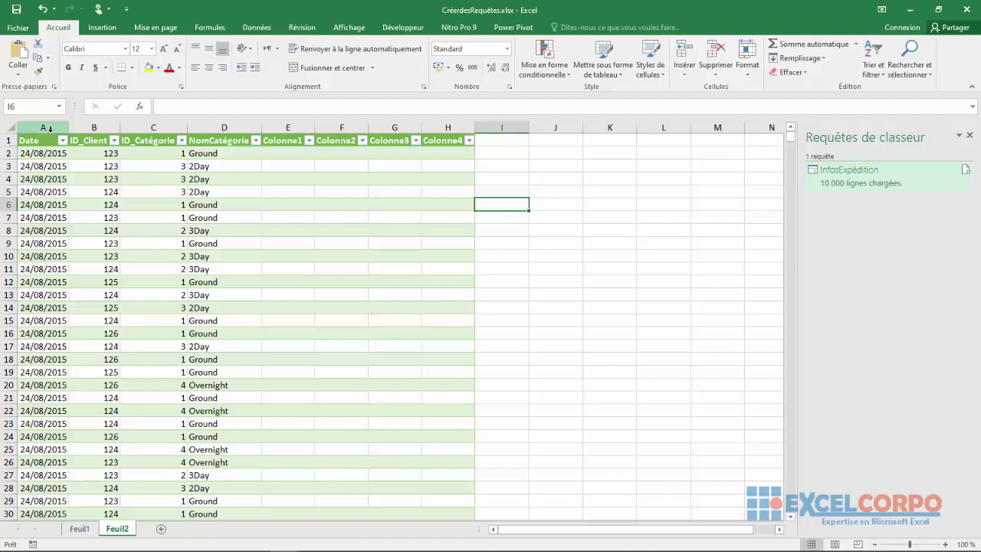
# Check the loaded ID_Catégorie and NomCatégorie columns, then reopen InfosExpédition in the query editor
pyautogui.click(49, 130)
pyautogui.click(94, 128)
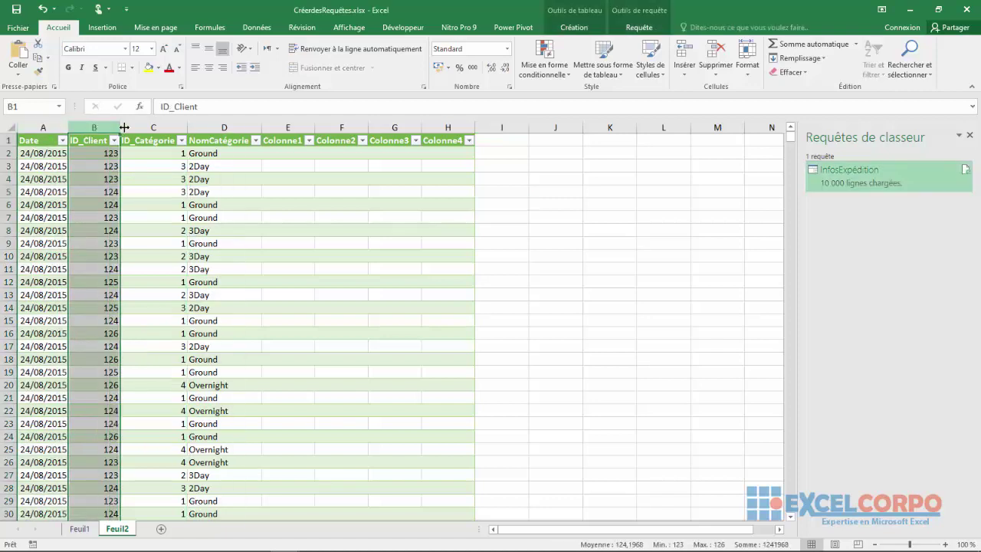
pyautogui.click(131, 128)
pyautogui.click(224, 127)
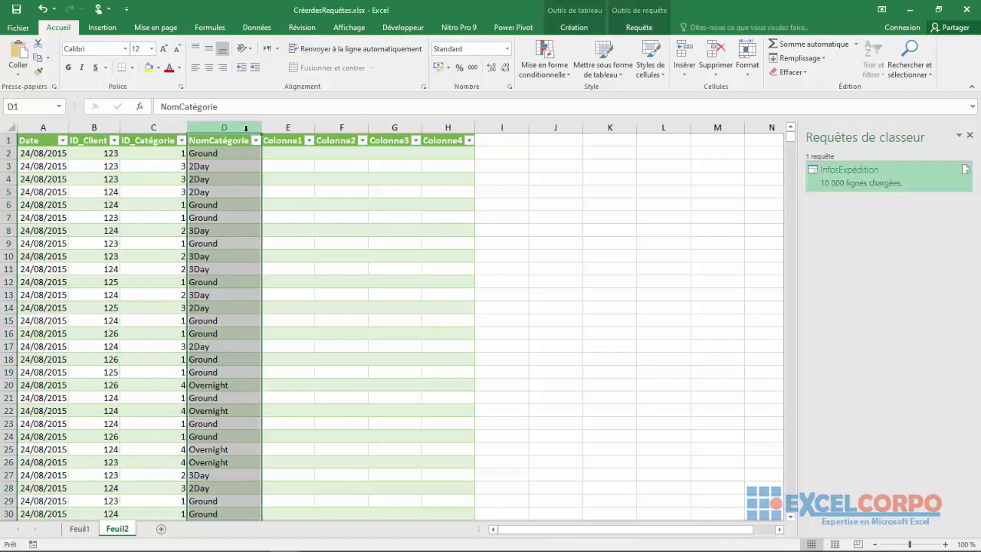
pyautogui.click(429, 221)
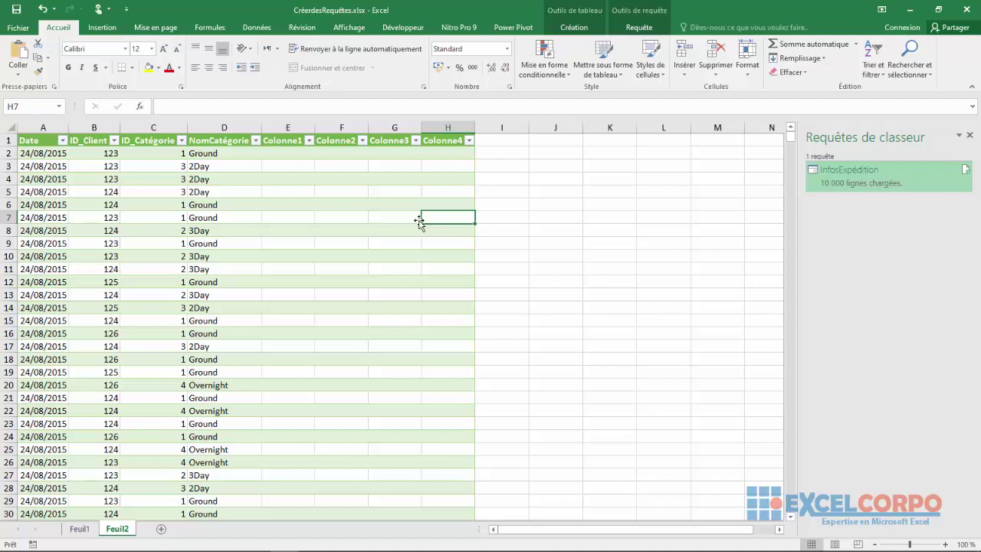
pyautogui.click(275, 195)
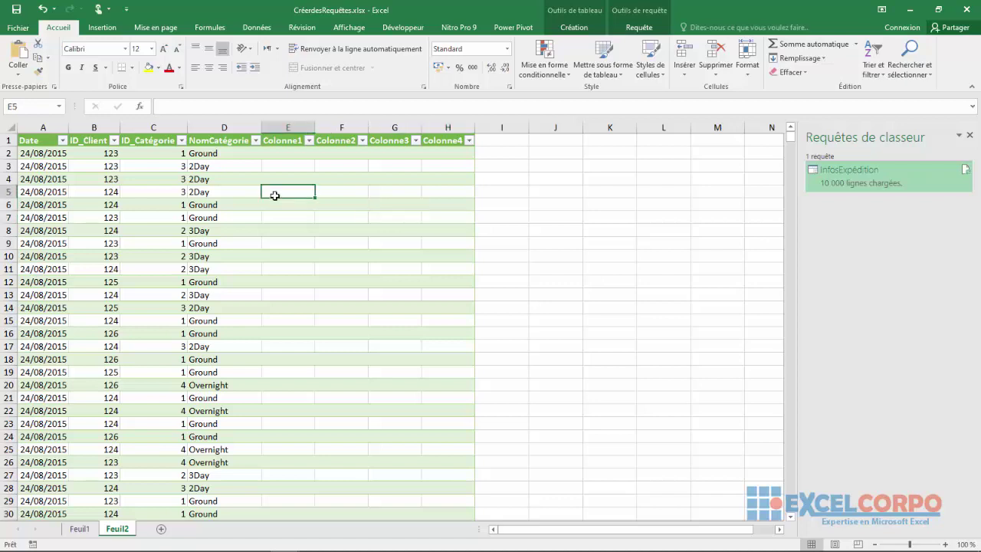
pyautogui.click(645, 27)
pyautogui.click(21, 52)
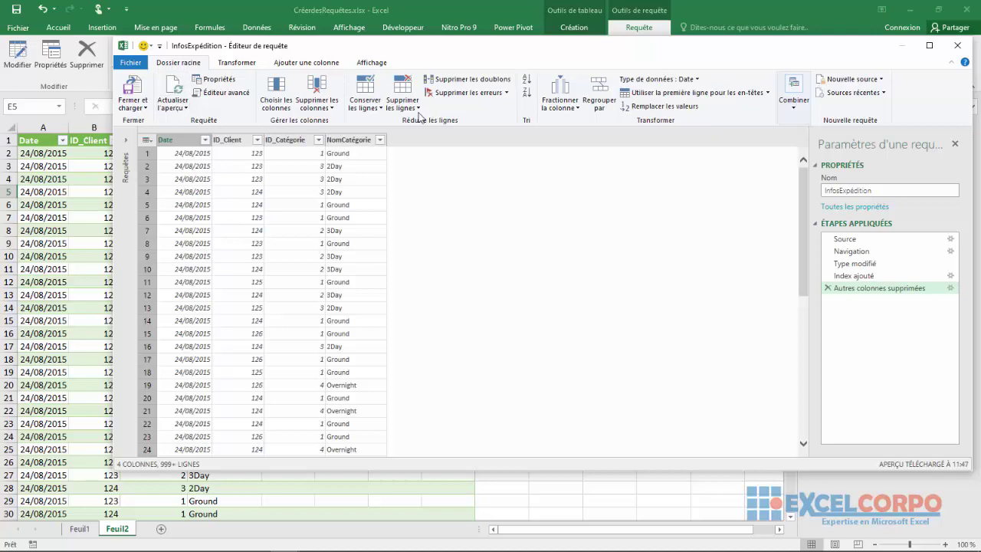
# Restore all eight columns with Choisir les colonnes and (Sélectionner toutes les colonnes)
pyautogui.click(276, 90)
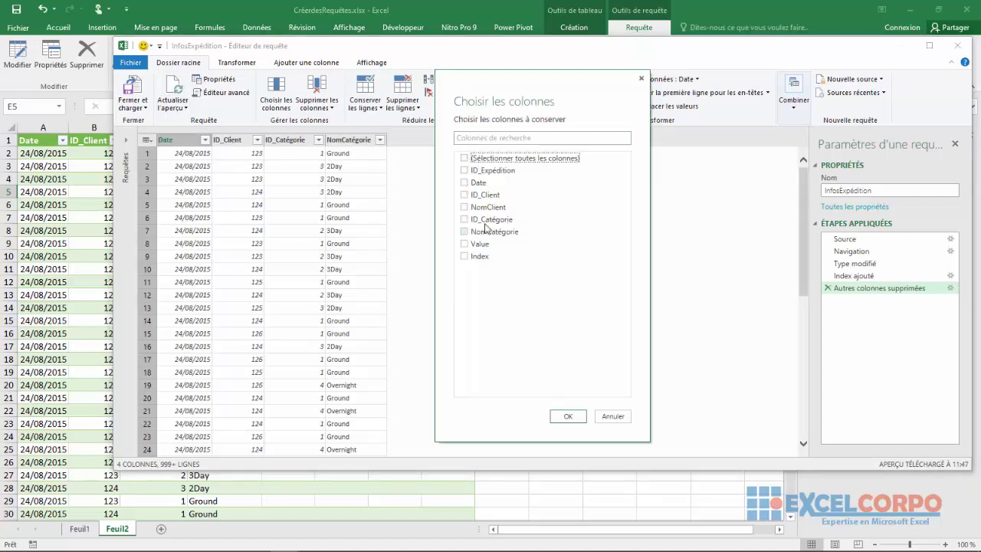
pyautogui.click(465, 159)
pyautogui.click(466, 159)
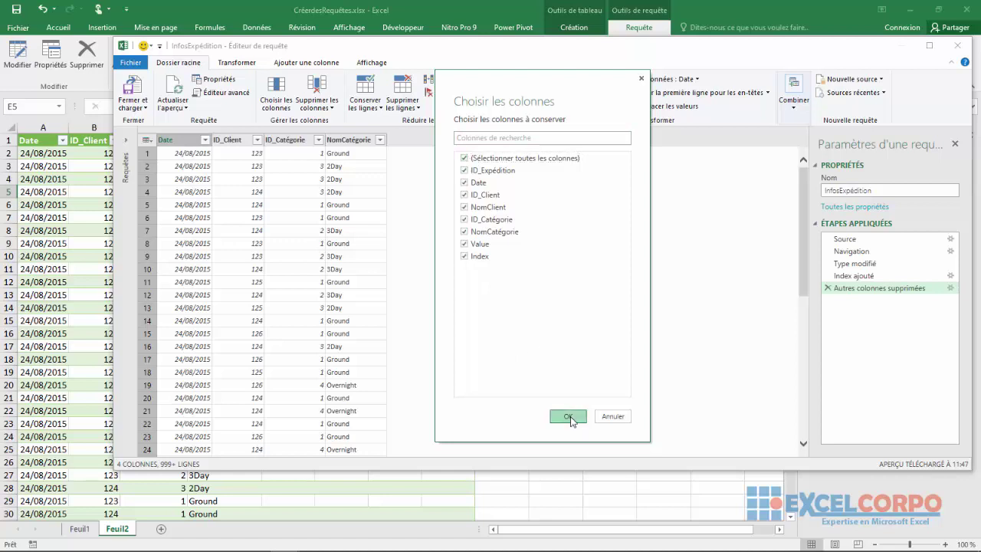
pyautogui.click(568, 417)
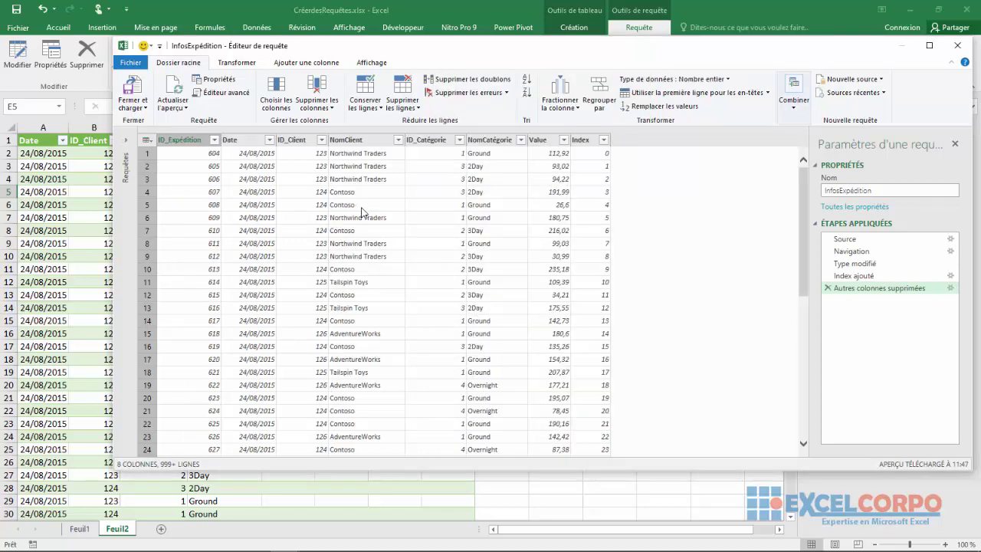
# Remove only the Index column from the query
pyautogui.click(599, 232)
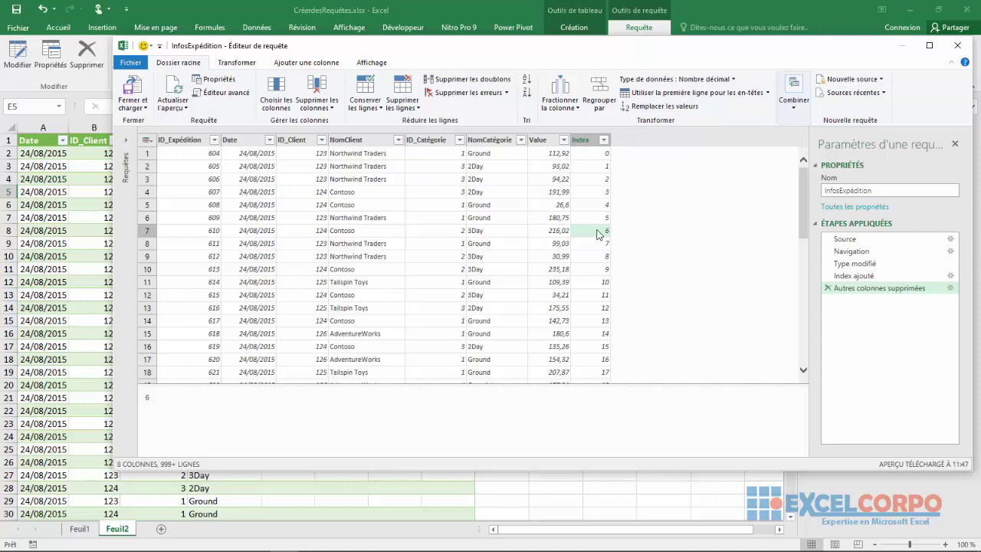
pyautogui.click(332, 107)
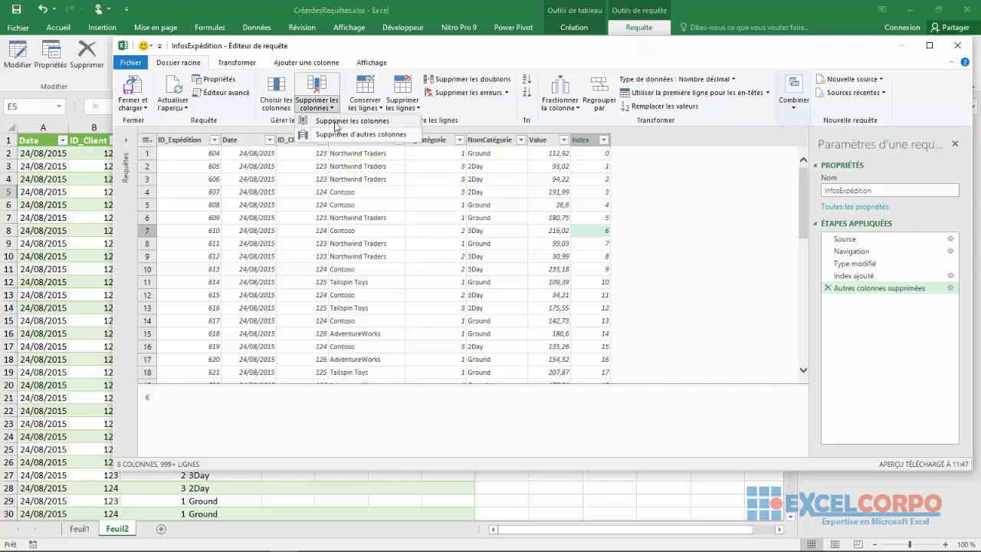
pyautogui.click(335, 124)
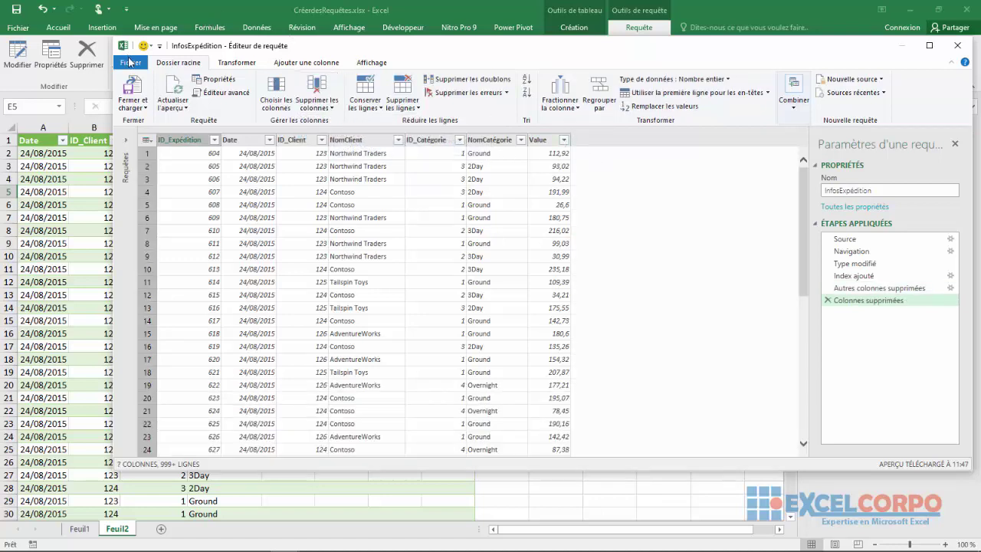
# Load the updated seven-column InfosExpédition query into Feuil2
pyautogui.click(130, 63)
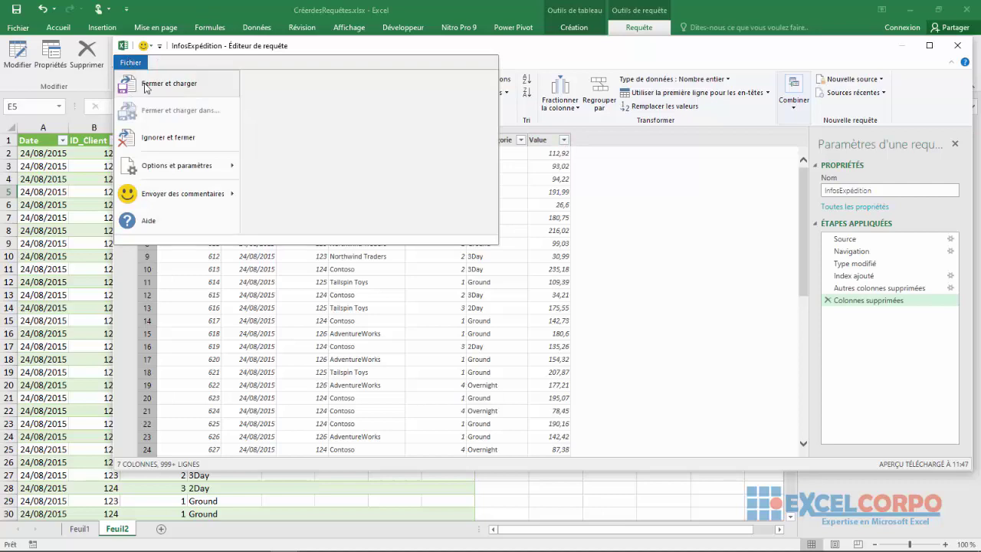
pyautogui.click(146, 88)
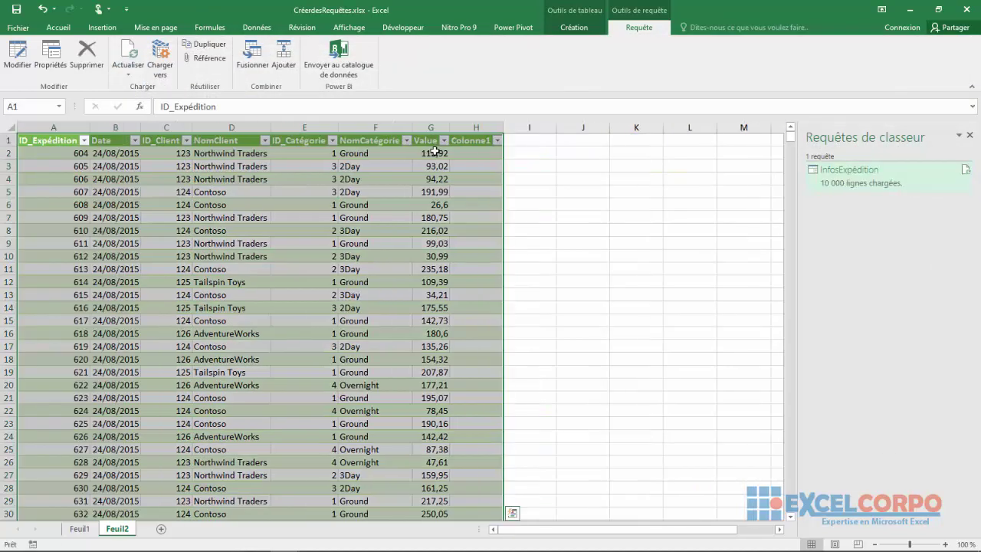
pyautogui.click(484, 128)
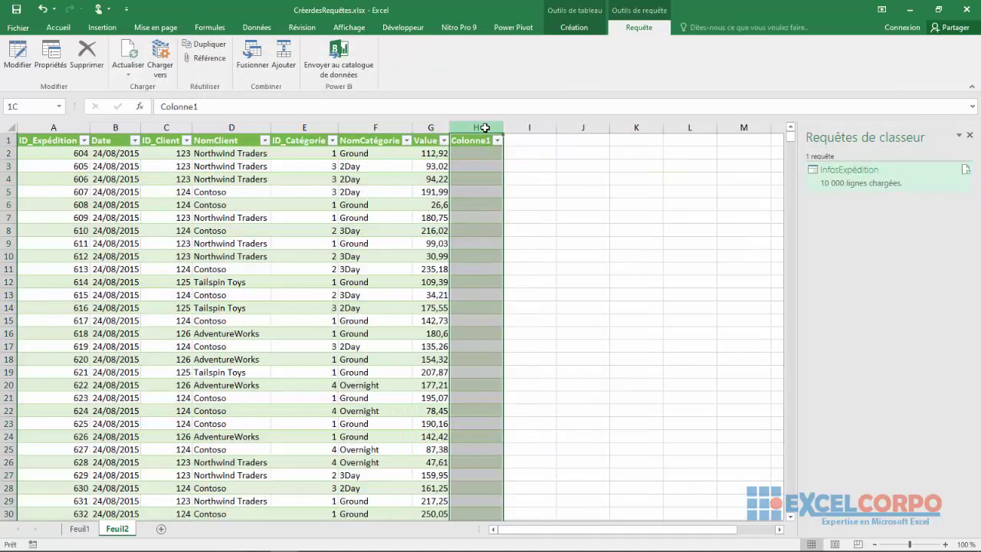
# Check the loaded values 191,99 and Northwind Traders, then reopen the query for editing
pyautogui.click(437, 192)
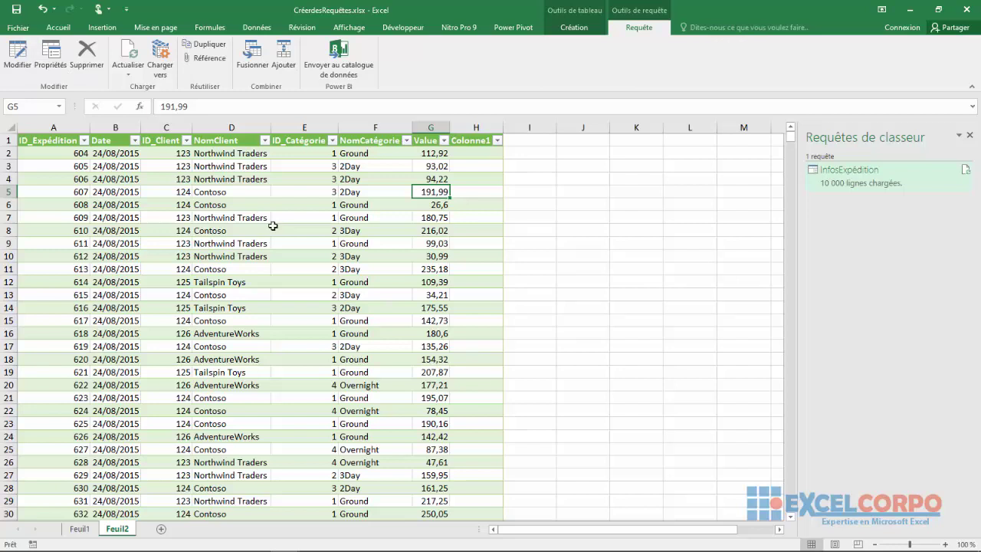
pyautogui.click(269, 221)
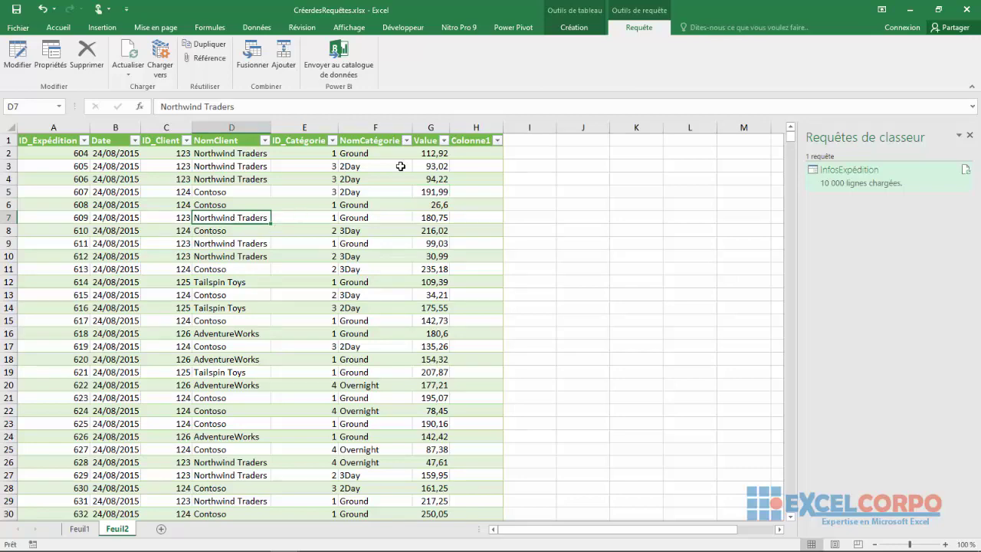
pyautogui.click(16, 55)
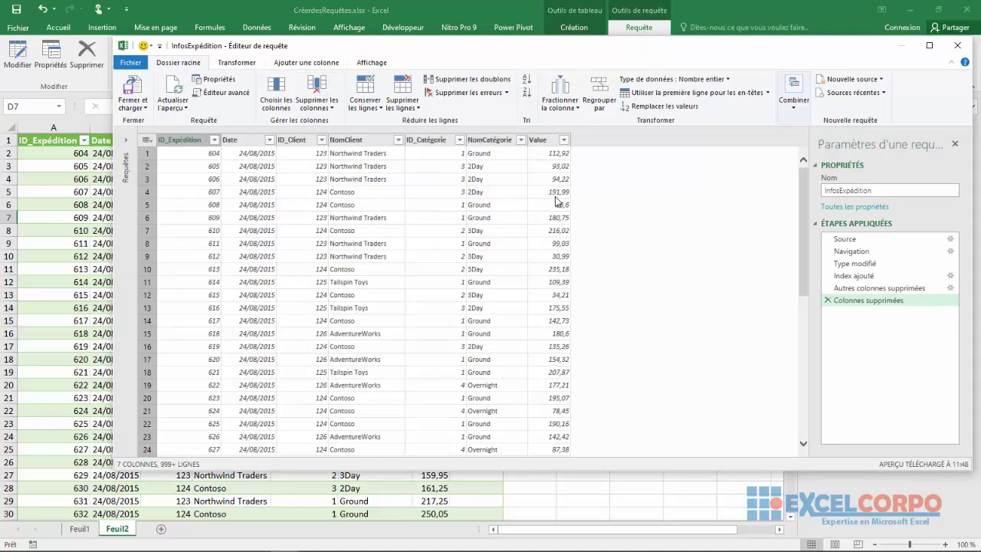
# Change the Value column type to Nombre entier, then back to Nombre décimal
pyautogui.click(558, 197)
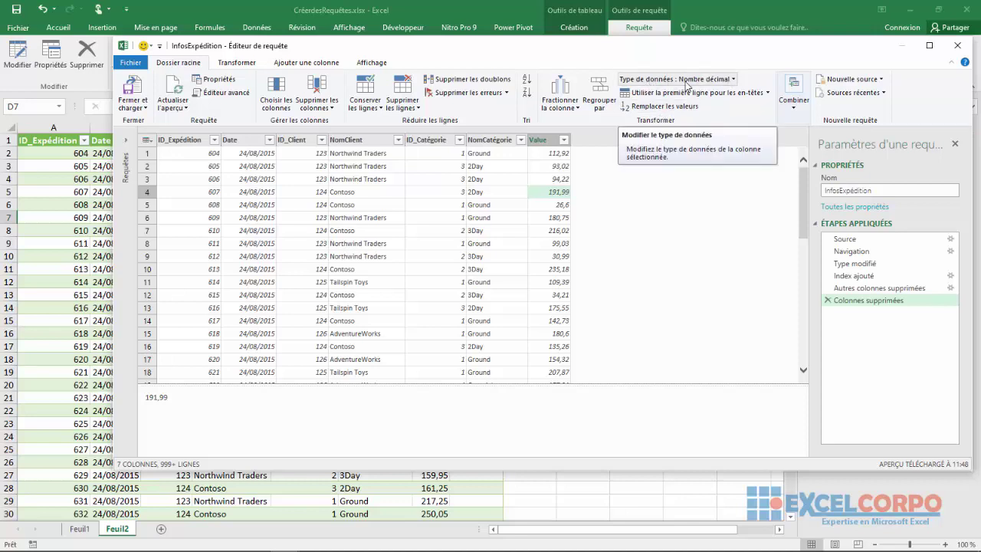
pyautogui.click(732, 80)
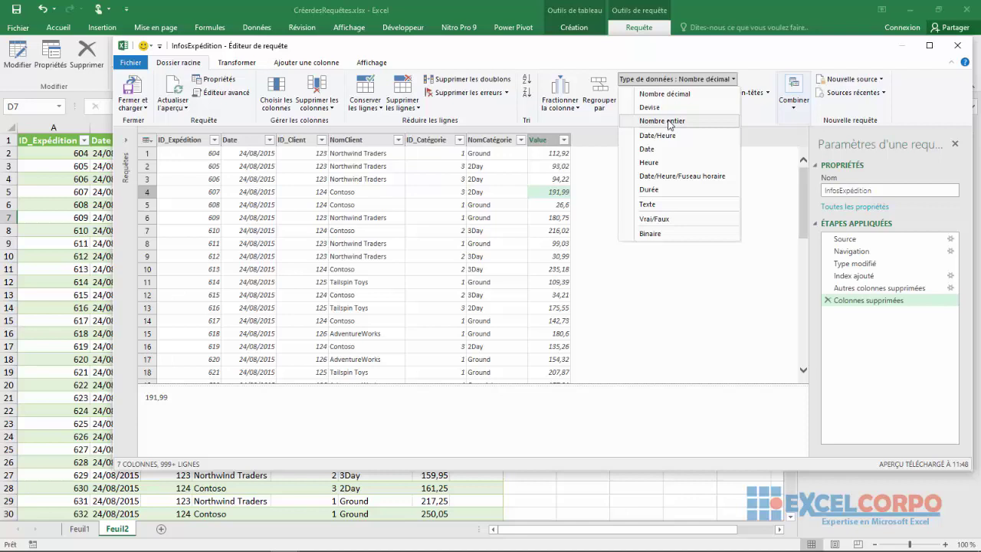
pyautogui.click(662, 121)
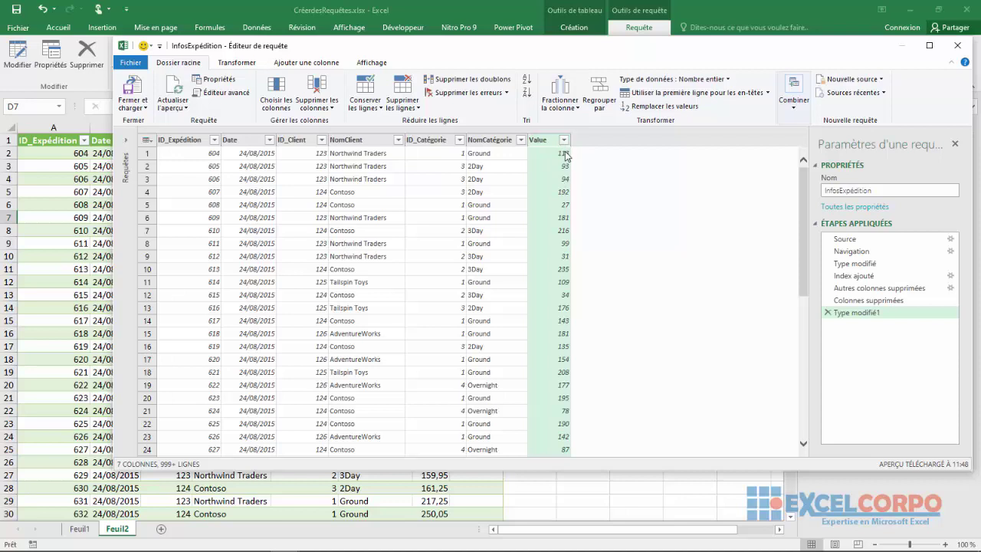
pyautogui.click(729, 80)
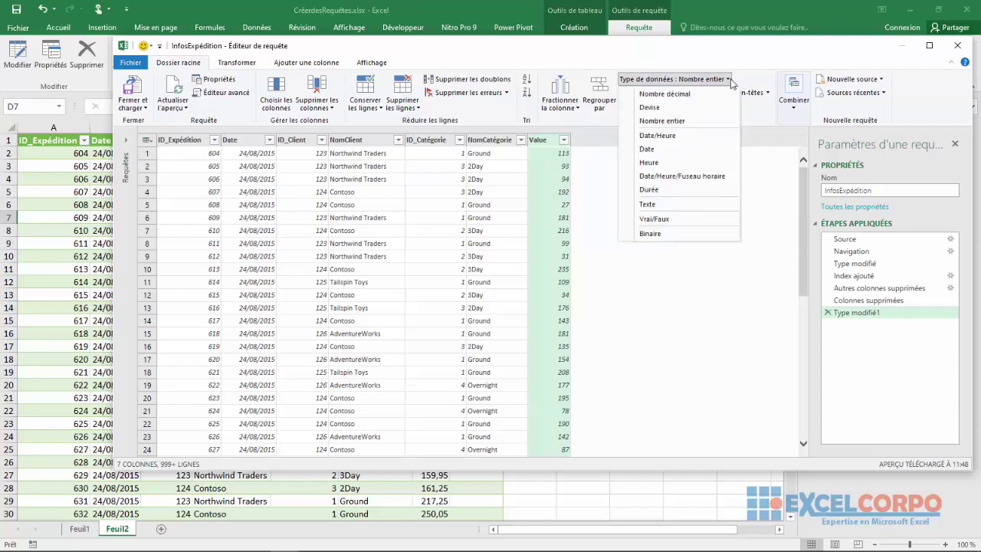
pyautogui.click(664, 96)
pyautogui.click(555, 192)
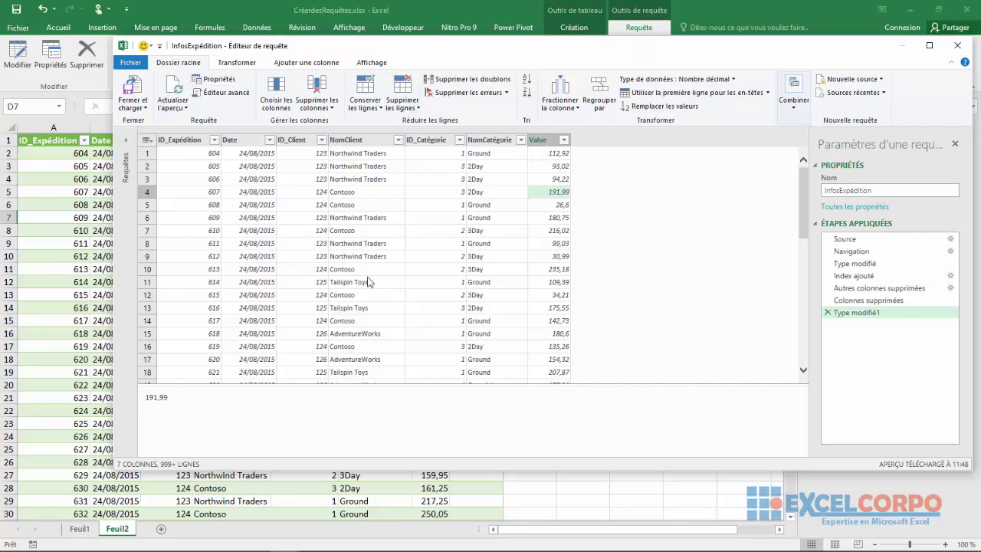
pyautogui.click(407, 301)
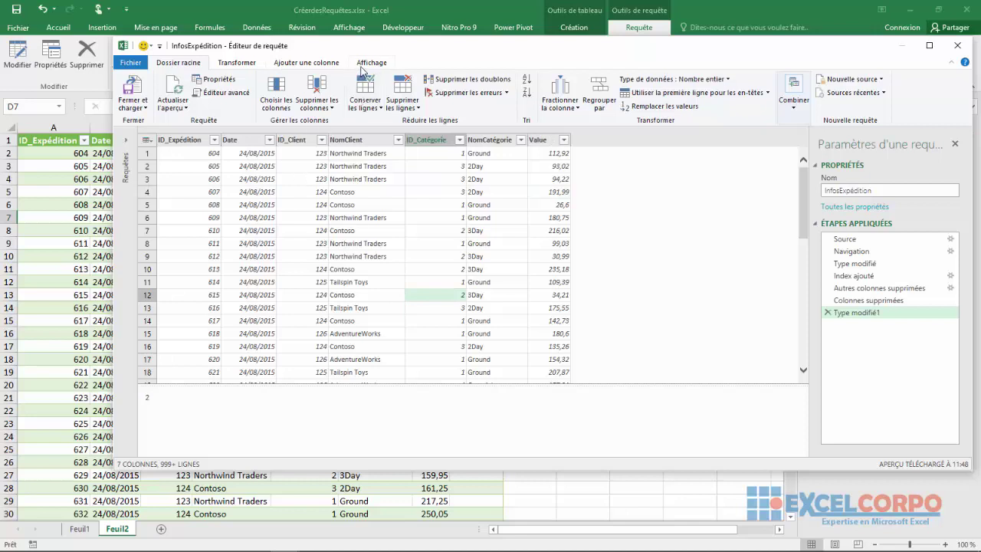
pyautogui.click(361, 67)
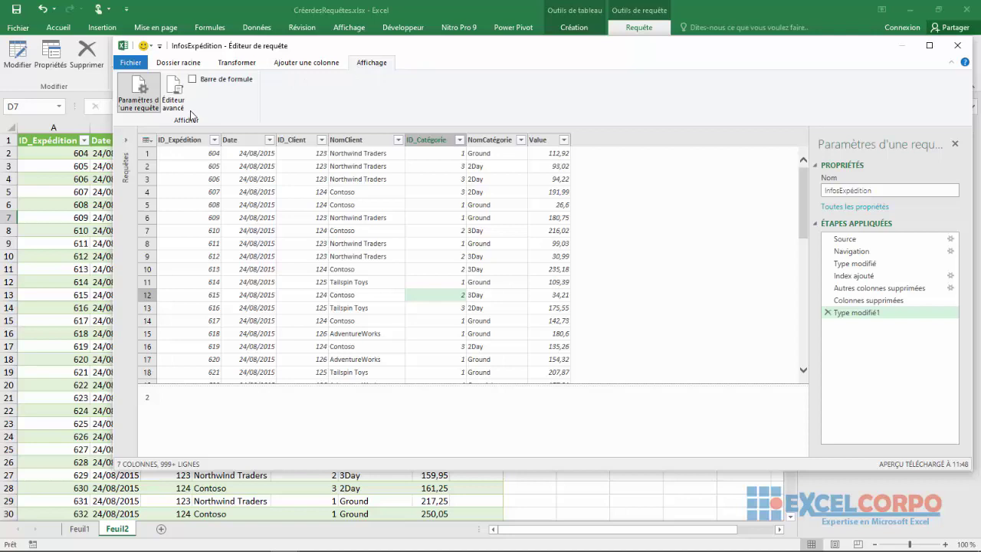
# Delete the 'Infos' prefix in the Nom field so the query is named 'Expédition'
pyautogui.click(132, 96)
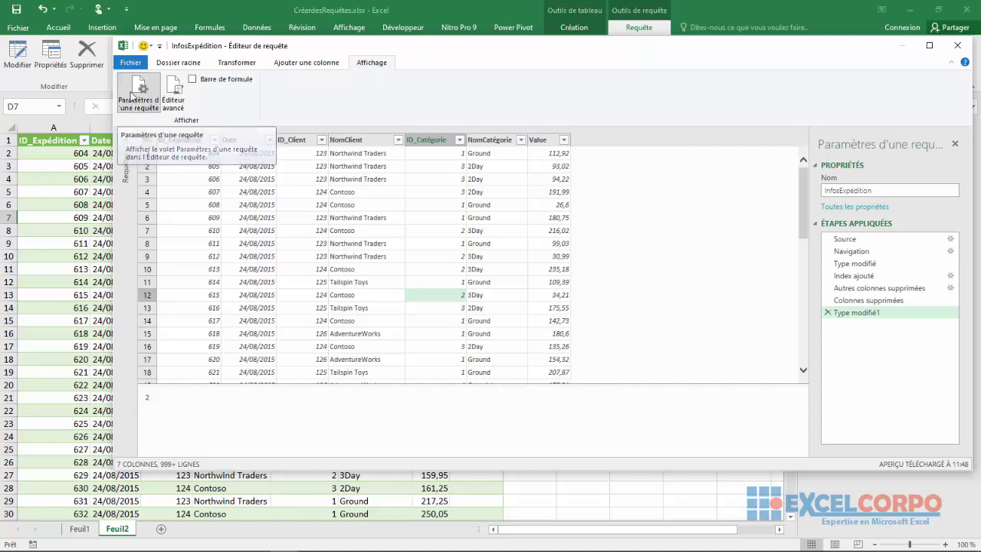
pyautogui.click(131, 97)
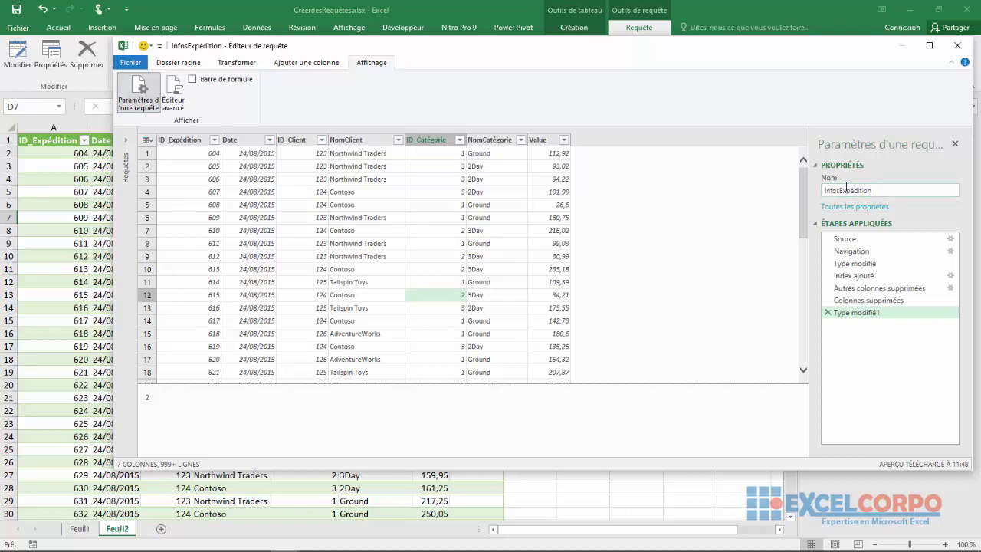
pyautogui.doubleClick(840, 191)
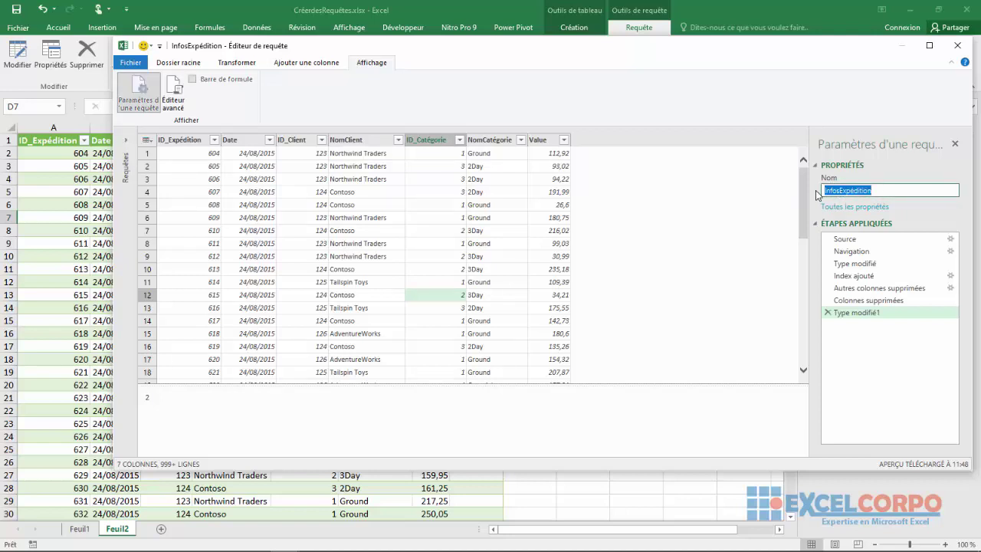
pyautogui.click(841, 190)
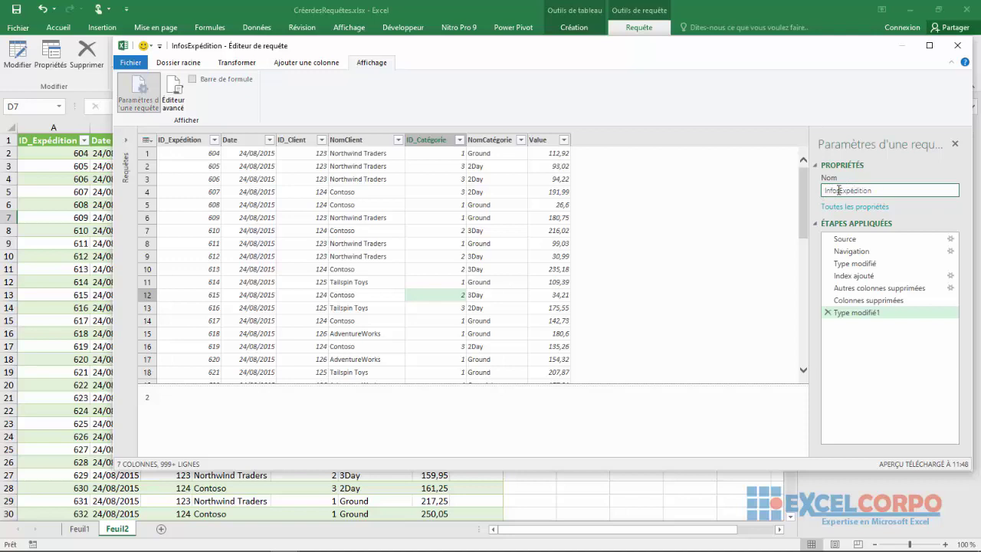
pyautogui.doubleClick(823, 190)
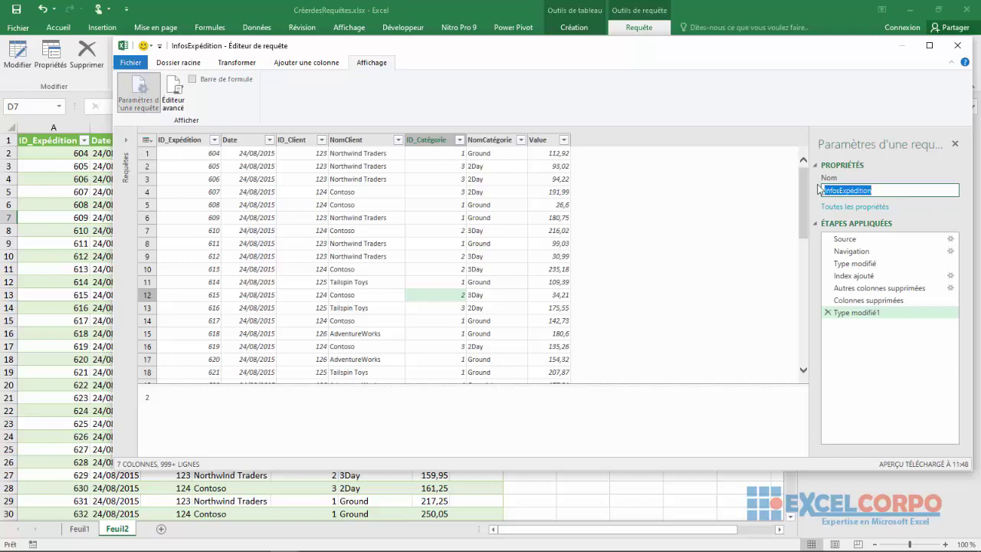
pyautogui.click(841, 190)
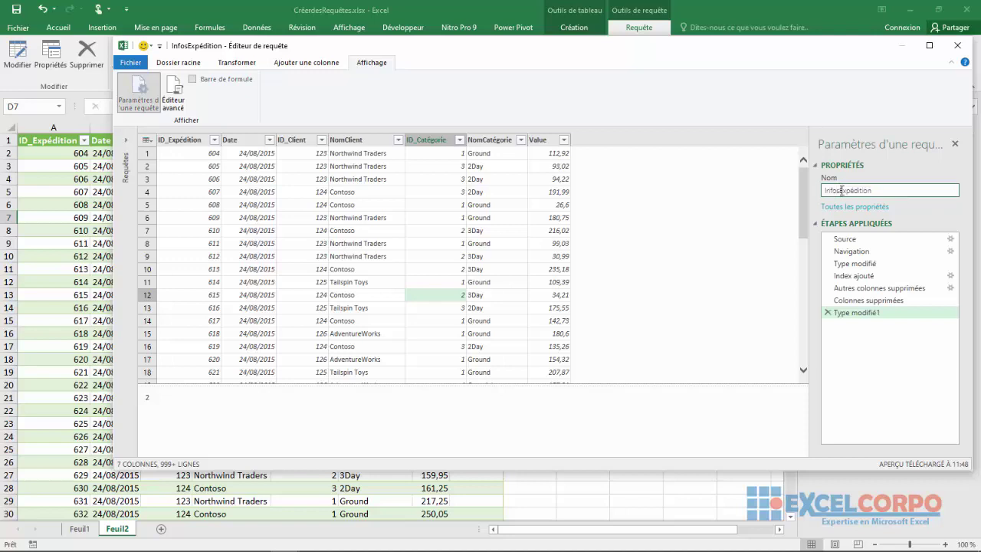
pyautogui.press('BackSpace')
pyautogui.press('BackSpace')
pyautogui.press('BackSpace')
pyautogui.press('BackSpace')
pyautogui.press('BackSpace')
pyautogui.click(742, 238)
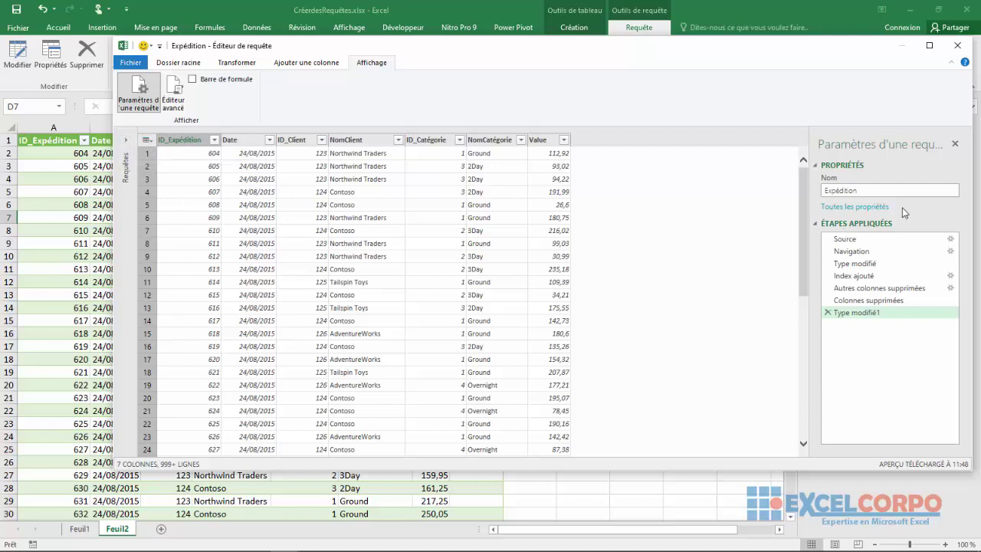
# Check the Source step's settings, keeping the Excel workbook file type
pyautogui.click(844, 243)
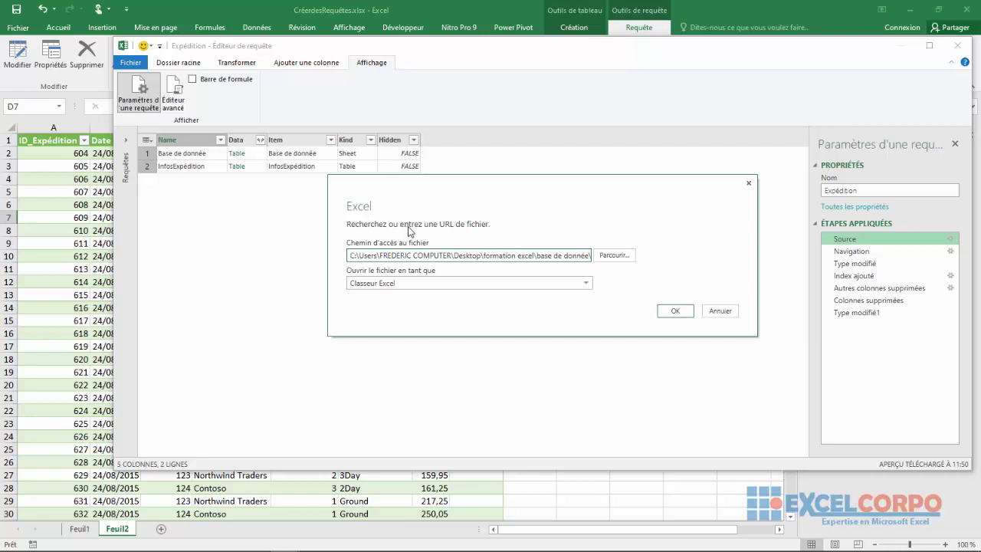
pyautogui.click(587, 286)
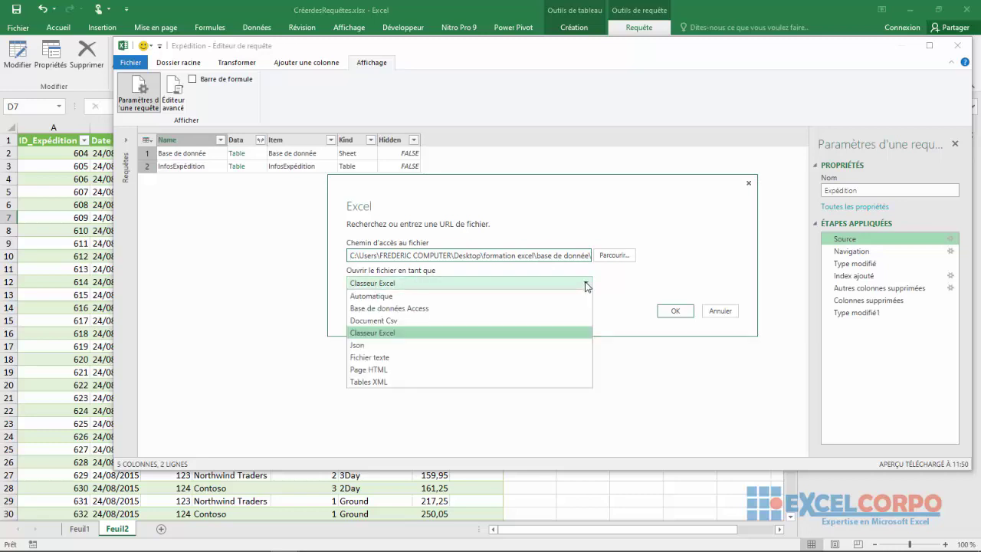
pyautogui.click(587, 286)
pyautogui.click(675, 310)
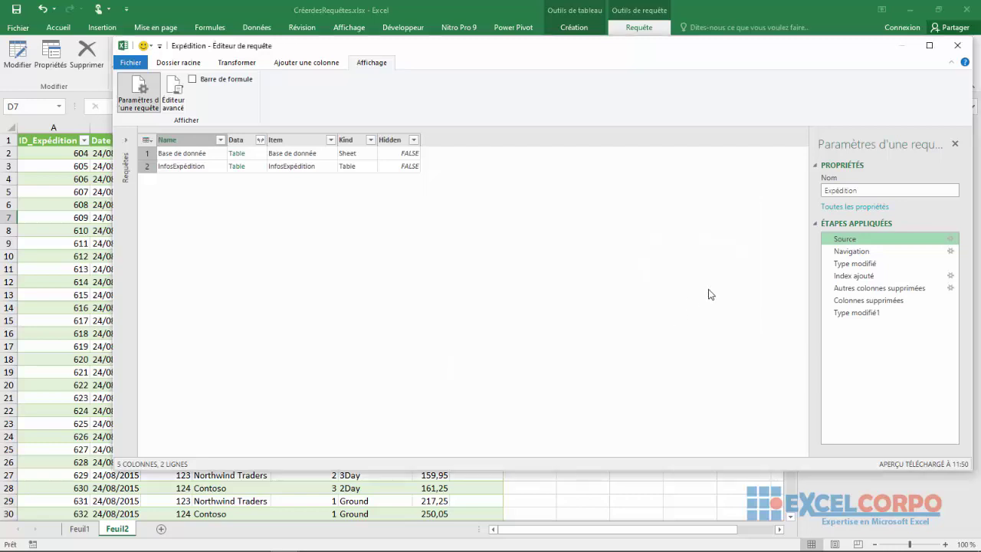
# Point the navigation step at Base de donnée, then preview En-têtes promus and Type modifié2
pyautogui.doubleClick(840, 254)
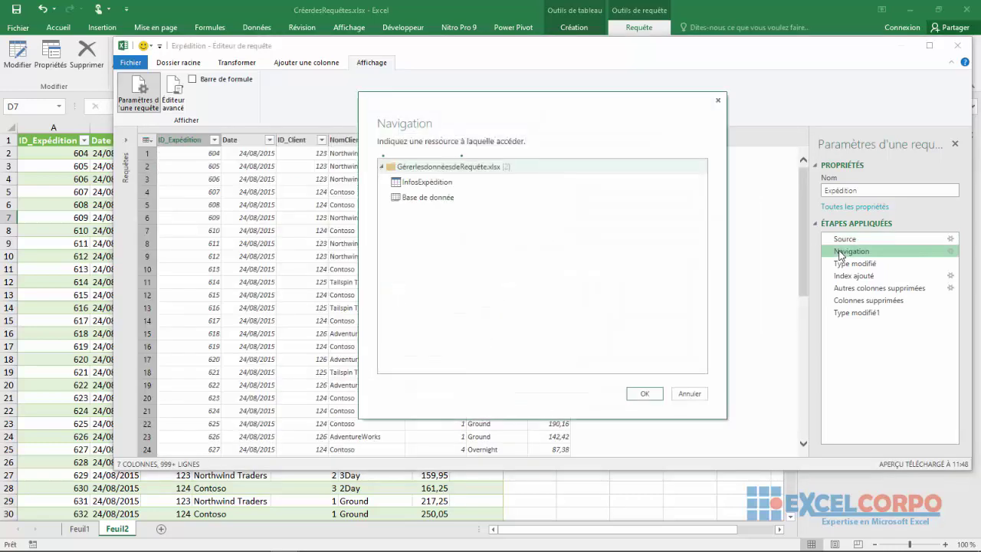
pyautogui.click(426, 182)
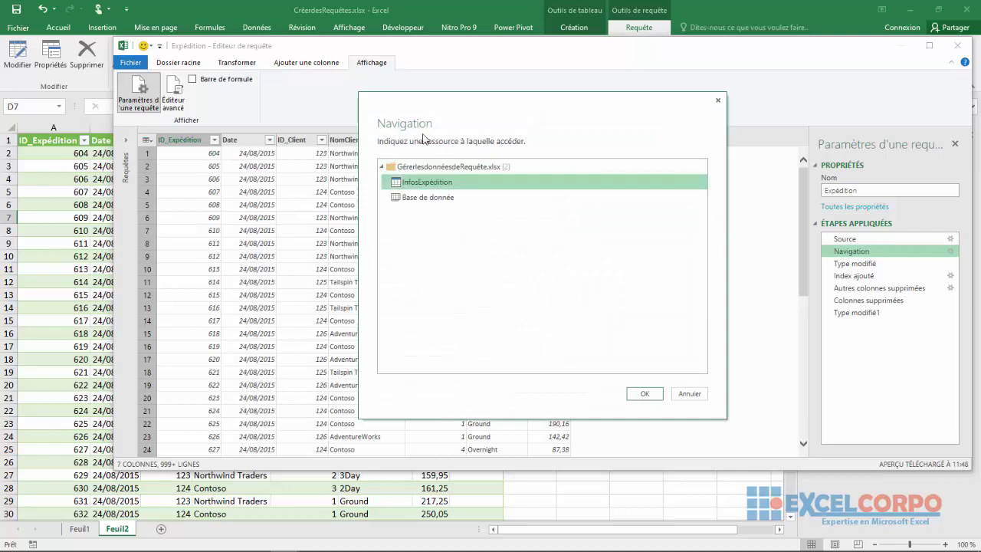
pyautogui.click(414, 197)
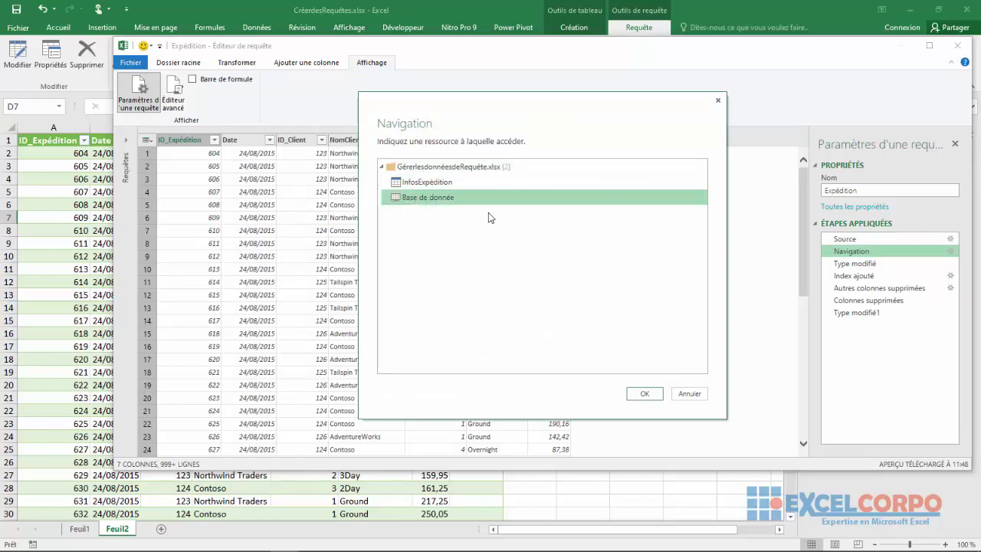
pyautogui.click(645, 393)
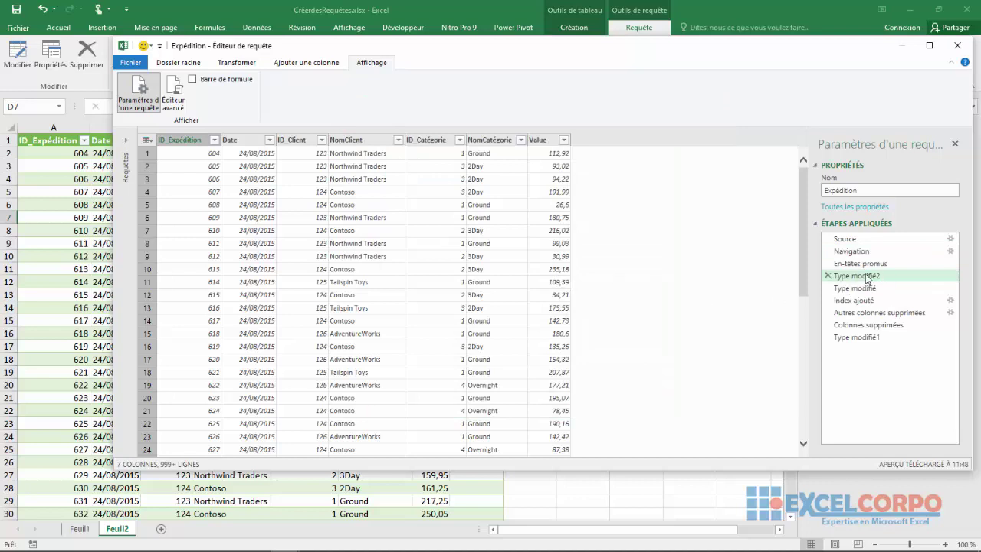
pyautogui.click(856, 266)
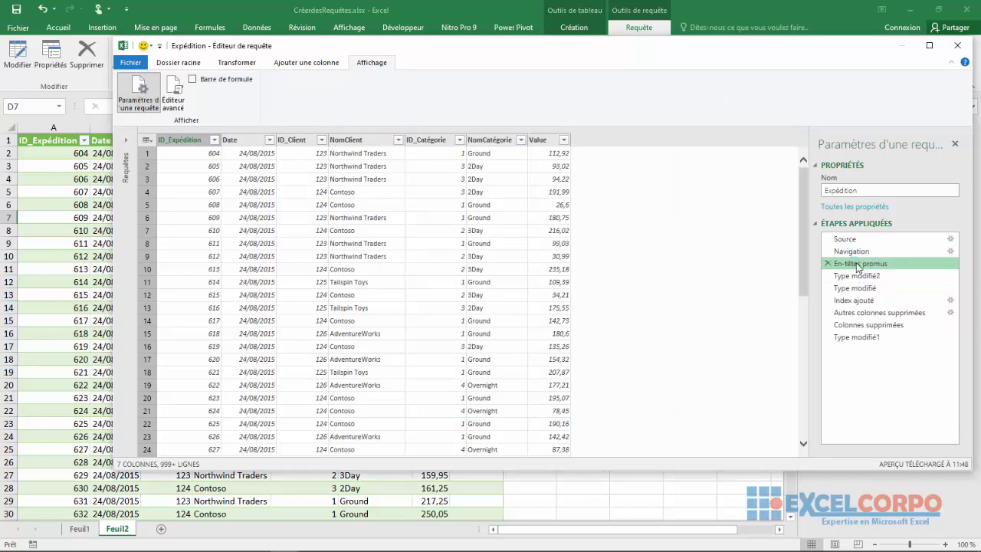
pyautogui.click(877, 276)
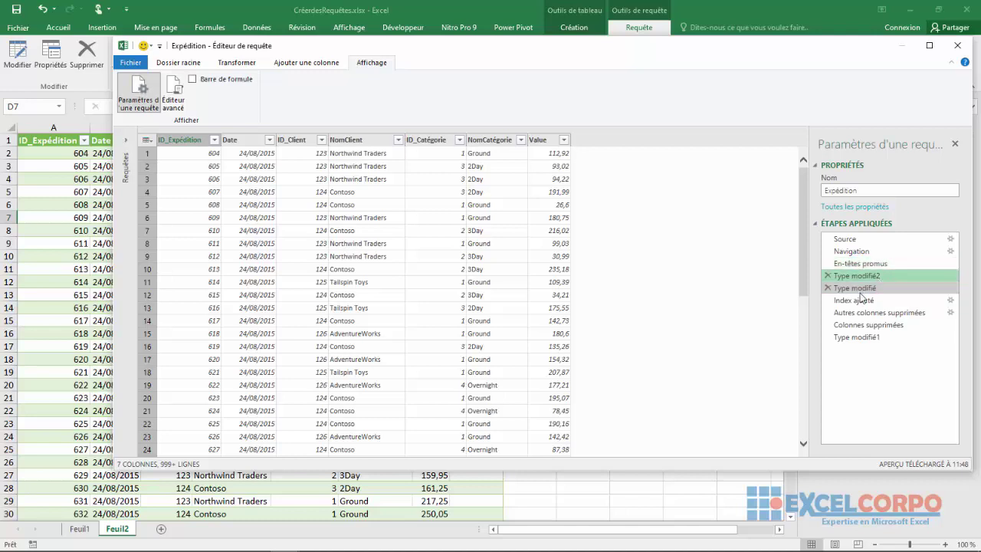
# Set the Index ajouté step to start at 1 with increment 1, then check the Index values
pyautogui.doubleClick(859, 300)
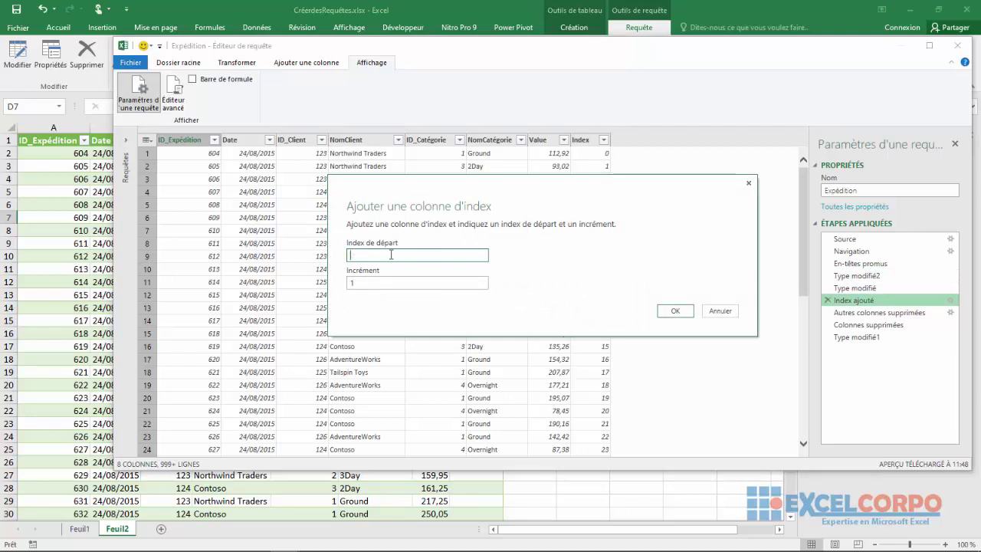
pyautogui.write('&')
pyautogui.press('BackSpace')
pyautogui.write('1')
pyautogui.click(366, 281)
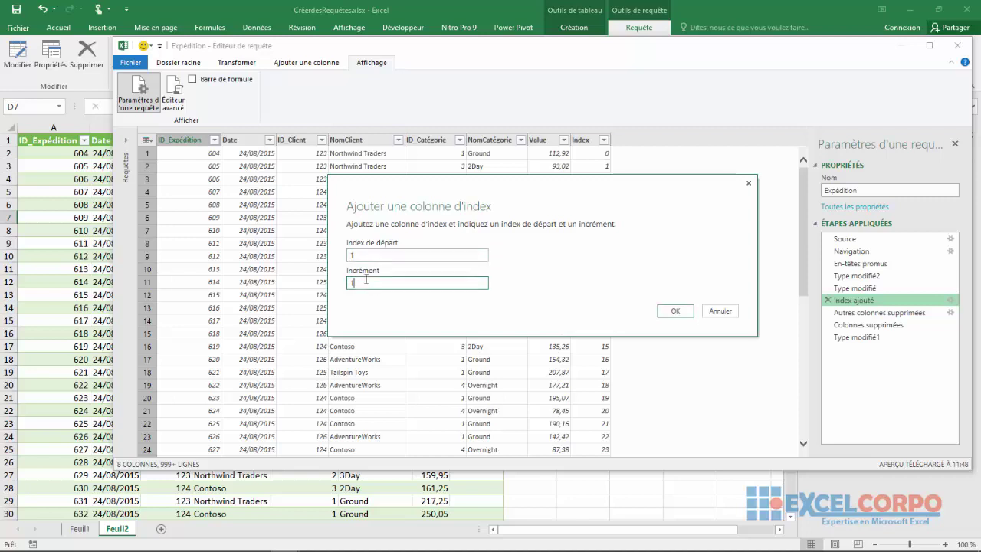
pyautogui.press('BackSpace')
pyautogui.write('1')
pyautogui.click(685, 313)
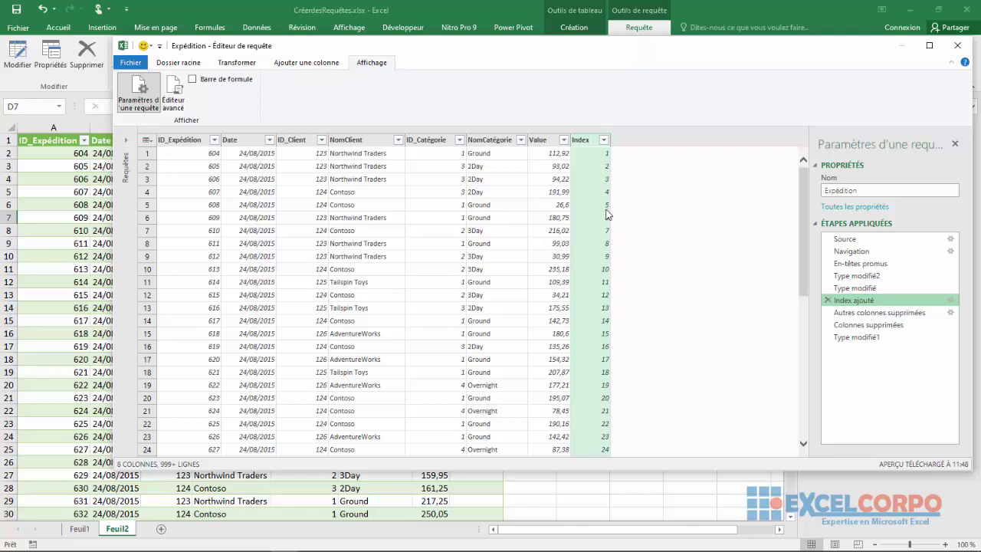
pyautogui.click(605, 156)
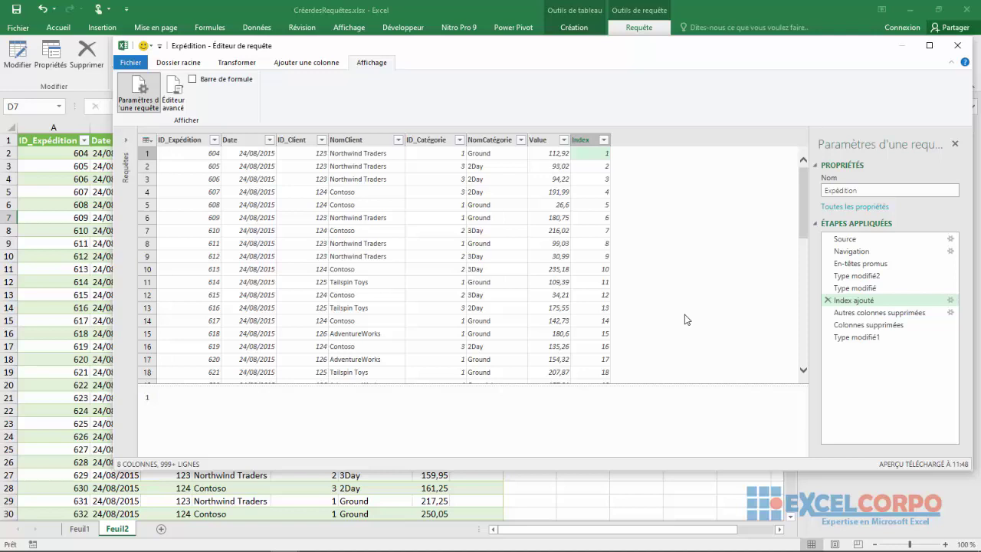
pyautogui.click(381, 243)
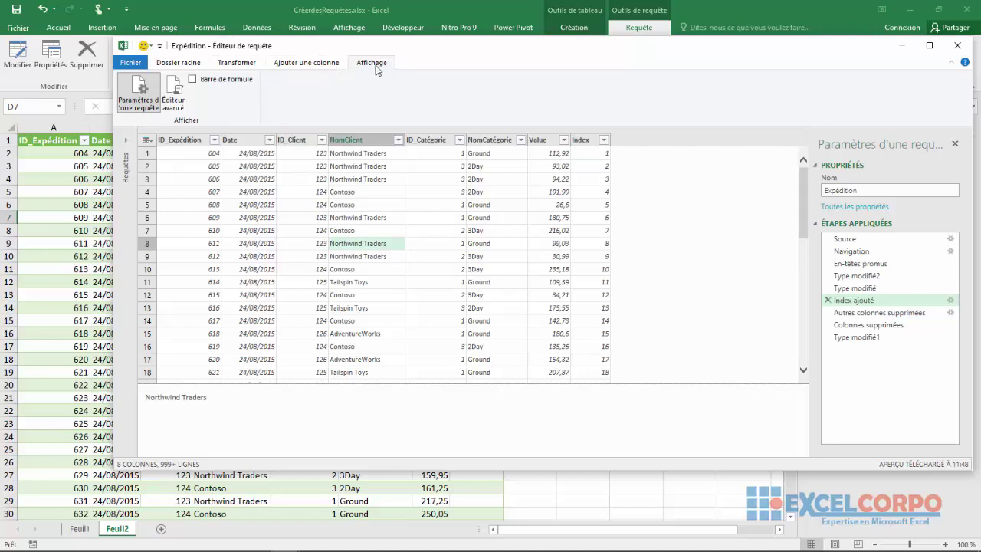
# Untick Index in the Autres colonnes supprimées step's columns, keeping only the seven original ones
pyautogui.click(138, 98)
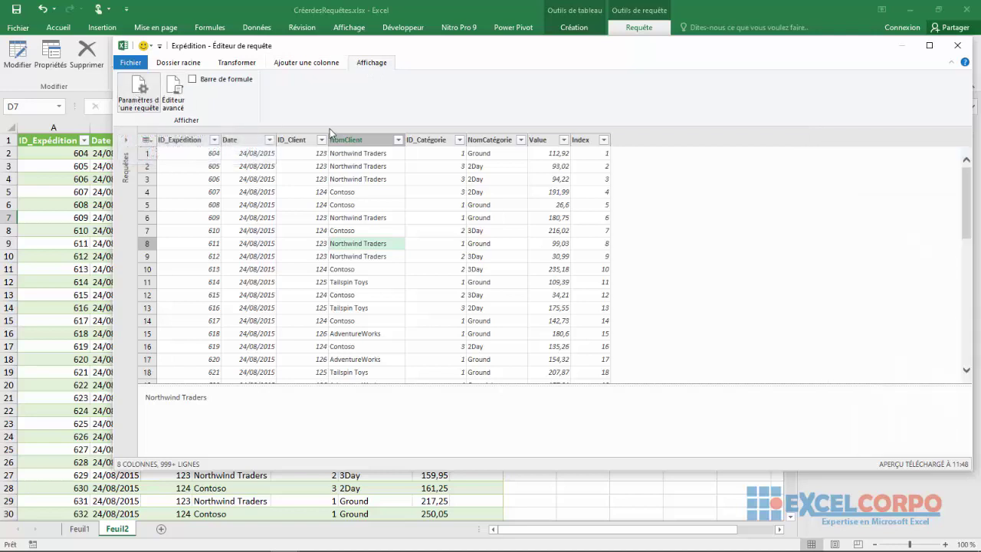
pyautogui.click(148, 95)
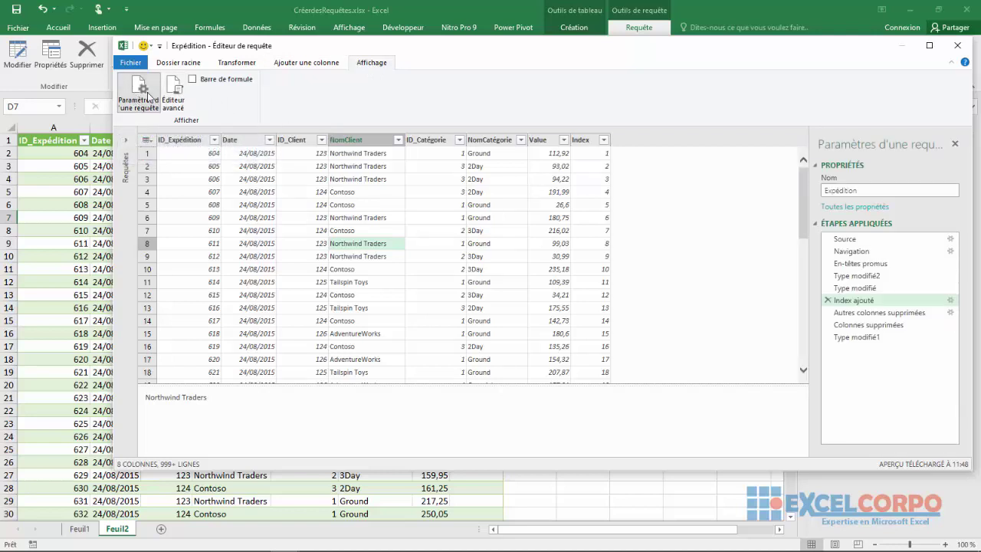
pyautogui.click(148, 95)
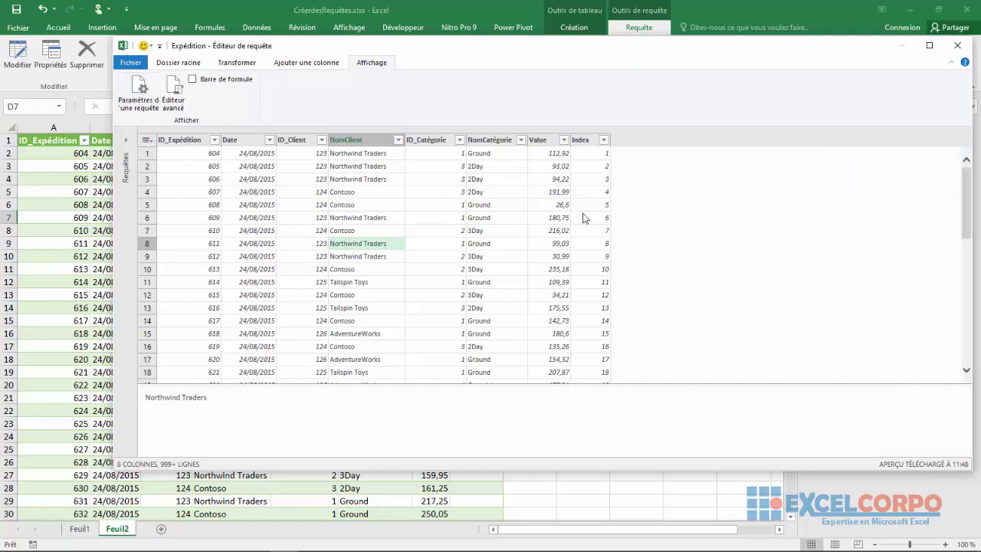
pyautogui.click(132, 100)
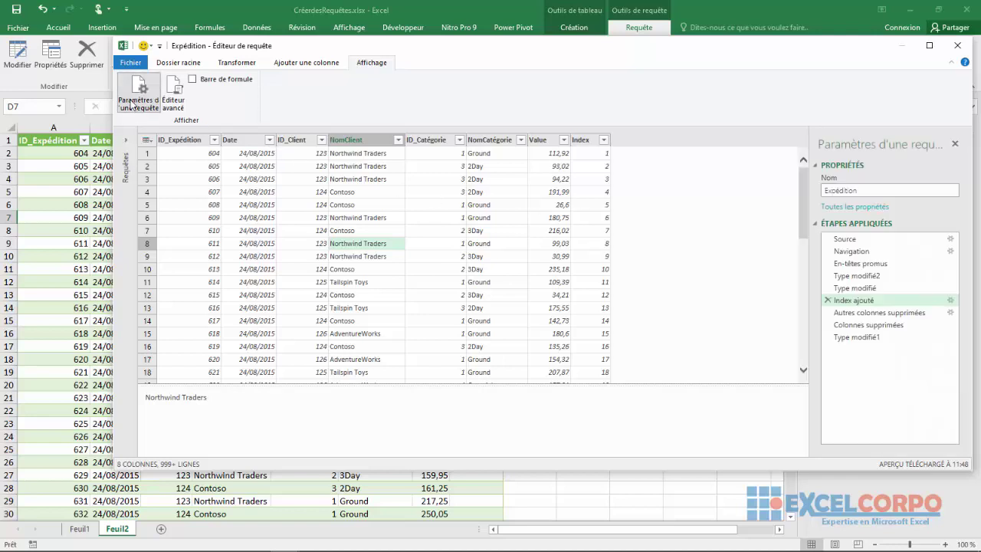
pyautogui.moveTo(859, 324)
pyautogui.mouseDown()
pyautogui.moveTo(856, 281)
pyautogui.moveTo(865, 312)
pyautogui.mouseUp()
pyautogui.doubleClick(865, 312)
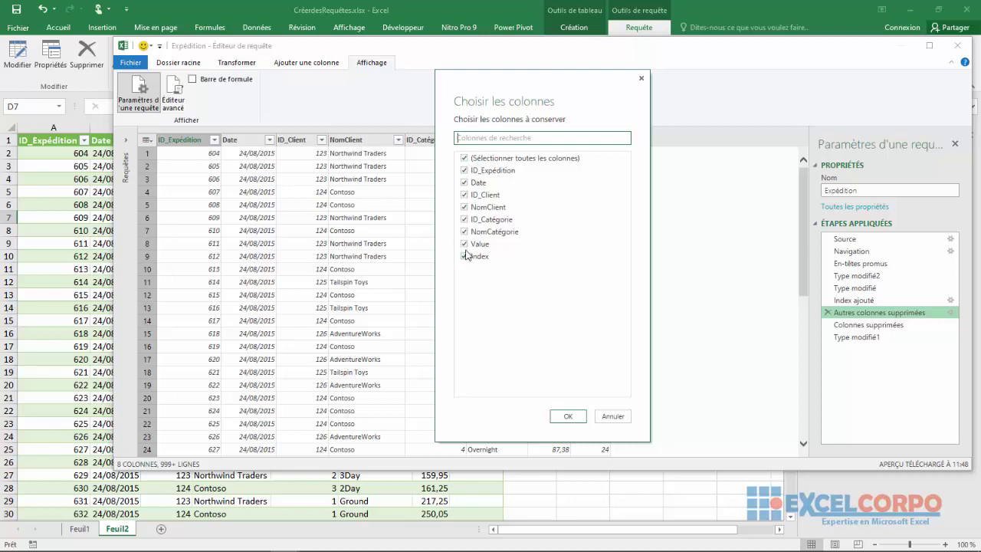
pyautogui.click(568, 416)
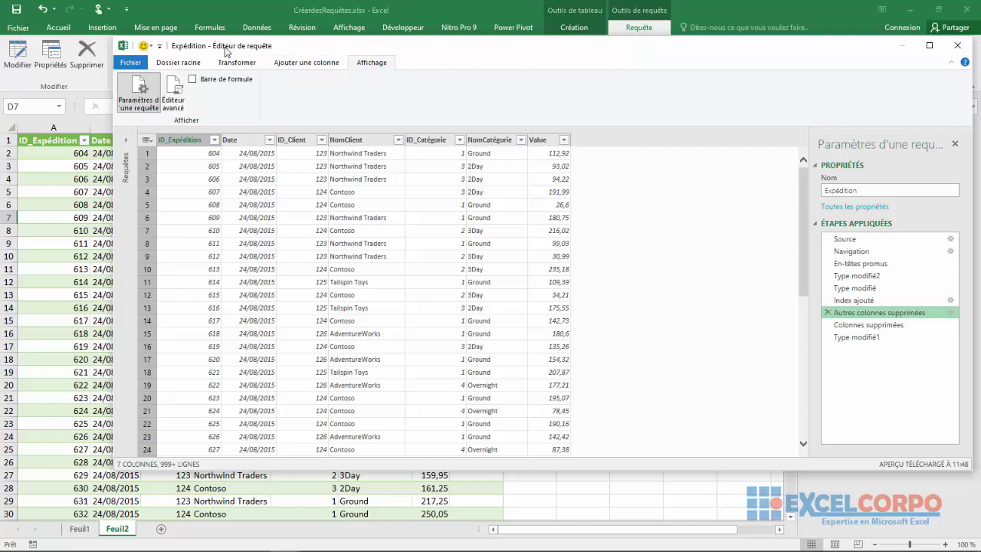
# Close and load the Expédition query, dismiss the Expression.Error, and reload until 10 000 rows load
pyautogui.click(182, 67)
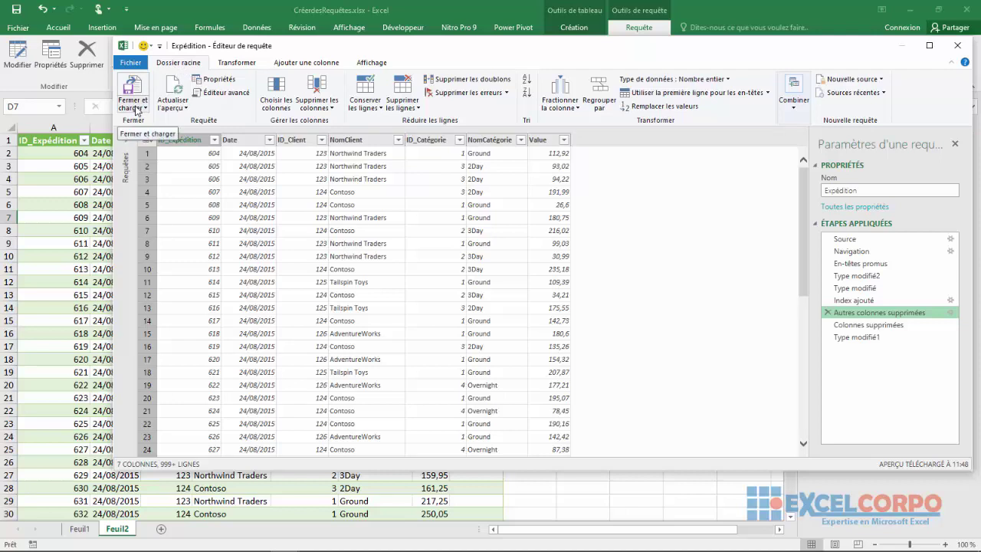
pyautogui.click(141, 109)
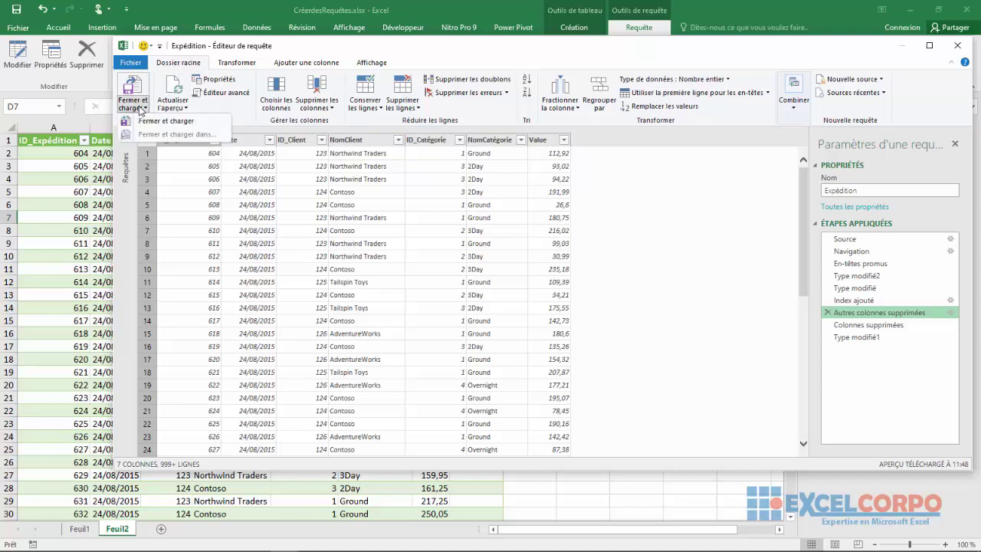
pyautogui.click(142, 121)
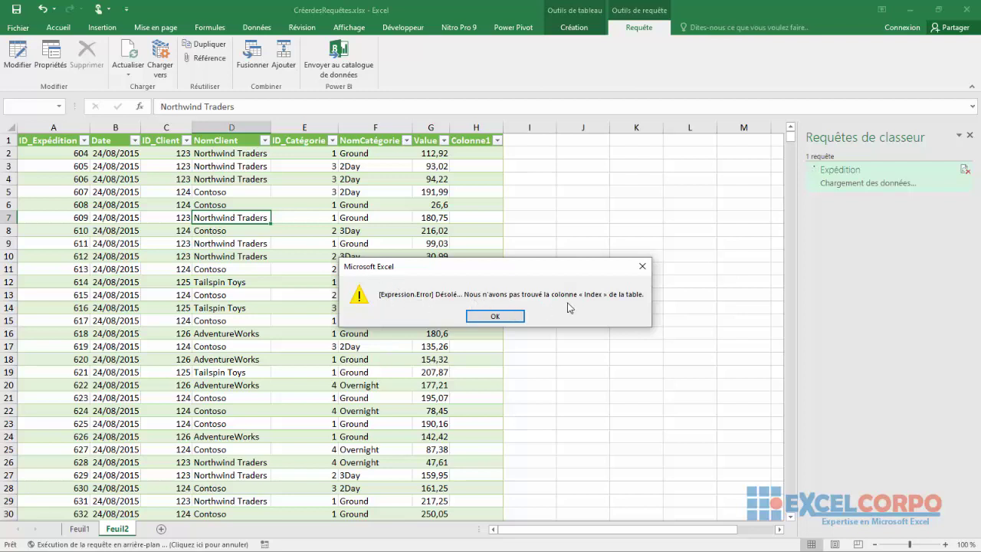
pyautogui.click(506, 316)
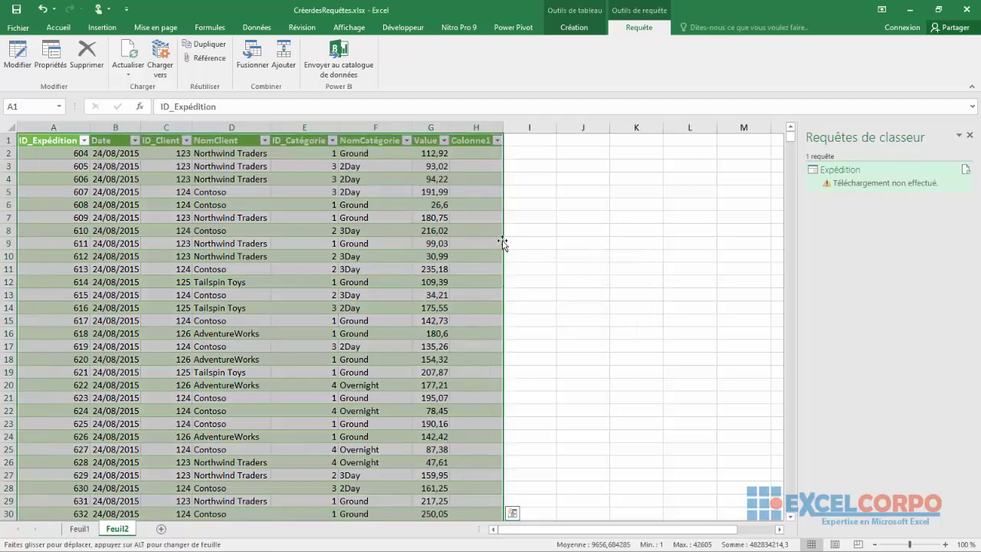
pyautogui.click(435, 227)
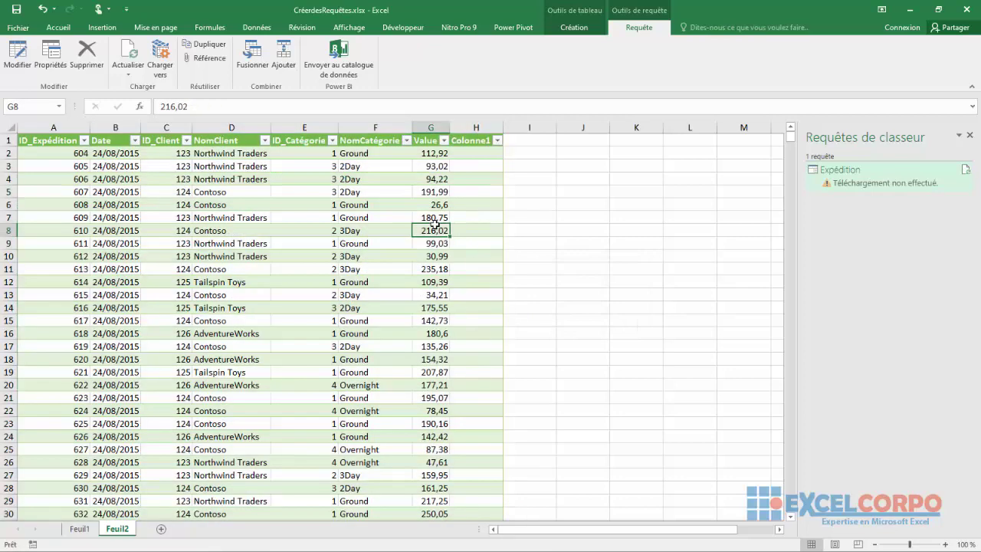
pyautogui.click(18, 53)
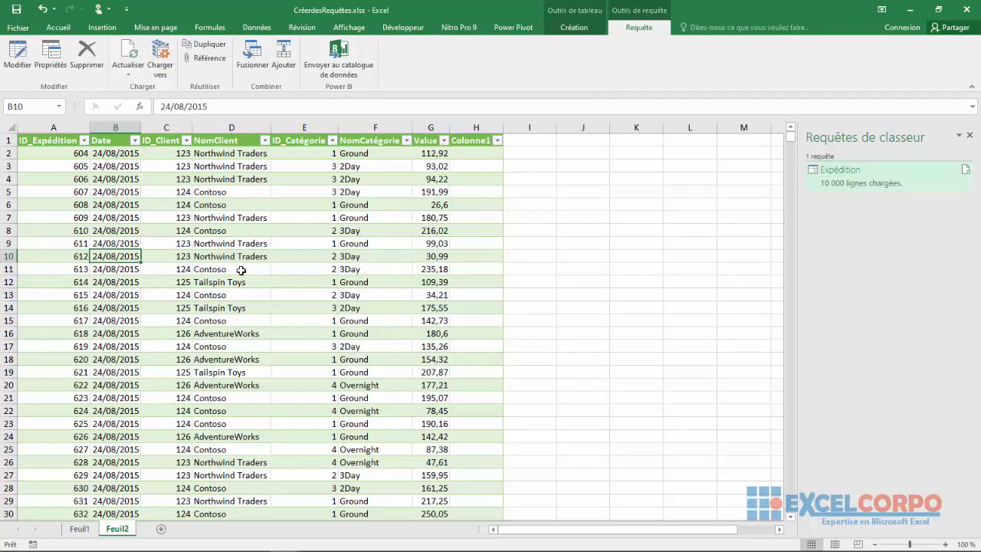
pyautogui.click(215, 259)
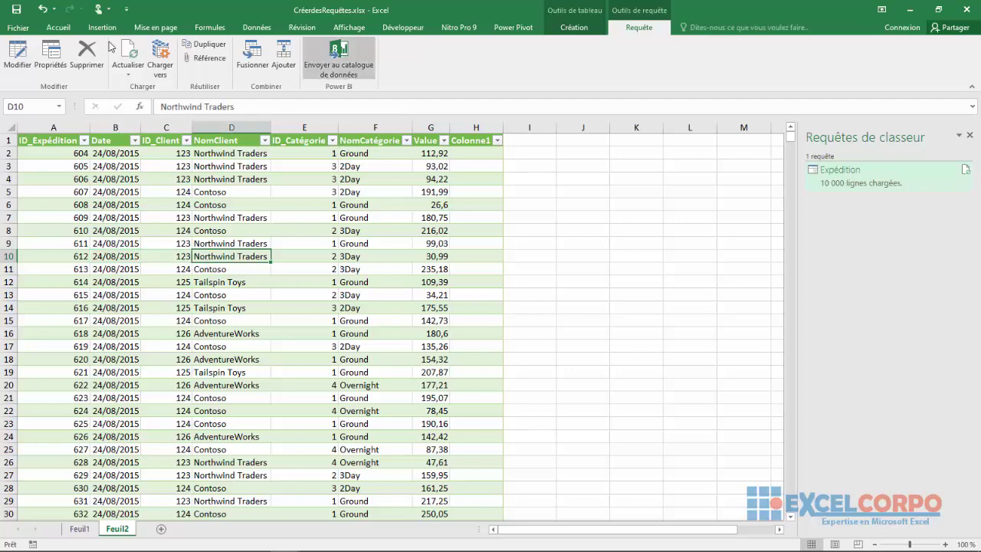
pyautogui.click(18, 55)
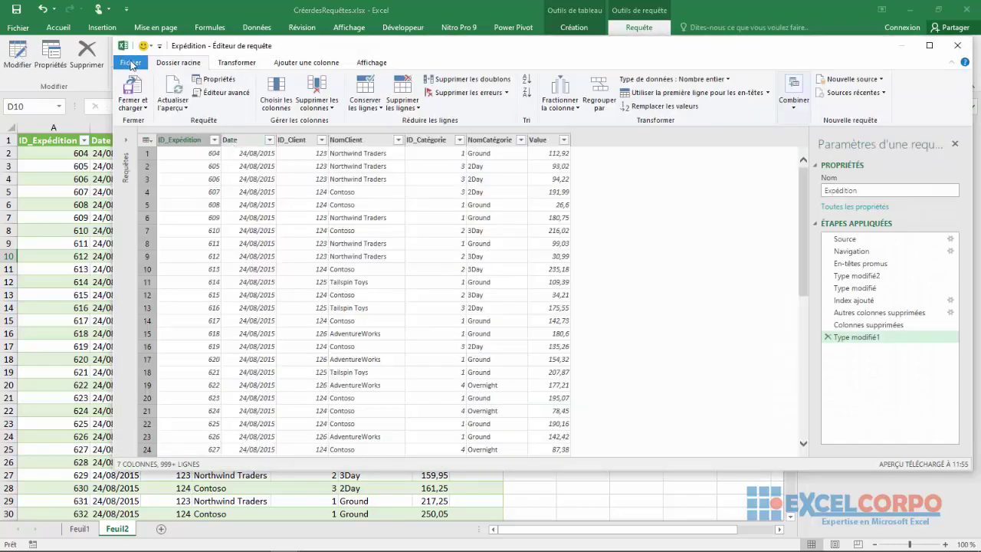
pyautogui.click(132, 64)
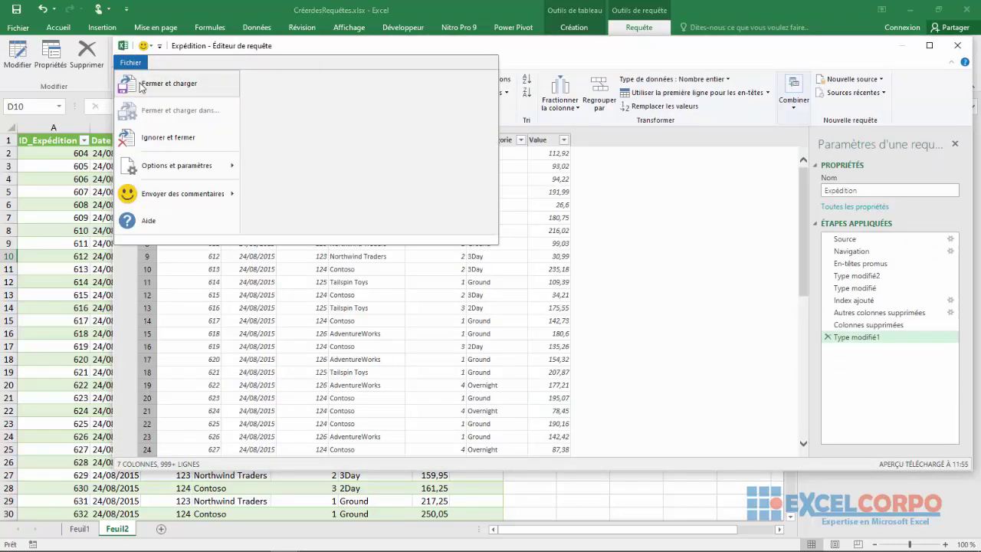
pyautogui.click(141, 87)
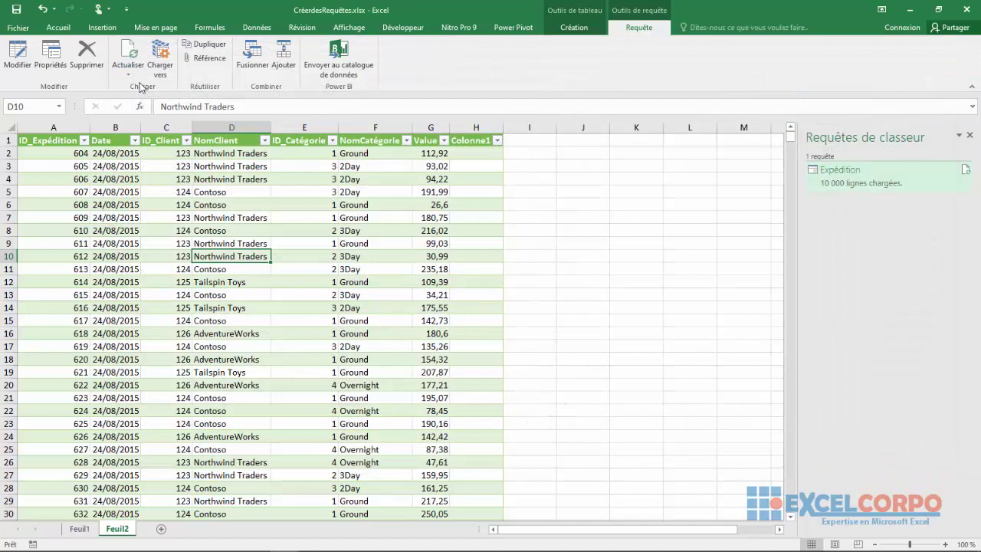
# Delete the Expédition query and confirm, leaving 0 queries in the workbook
pyautogui.click(127, 229)
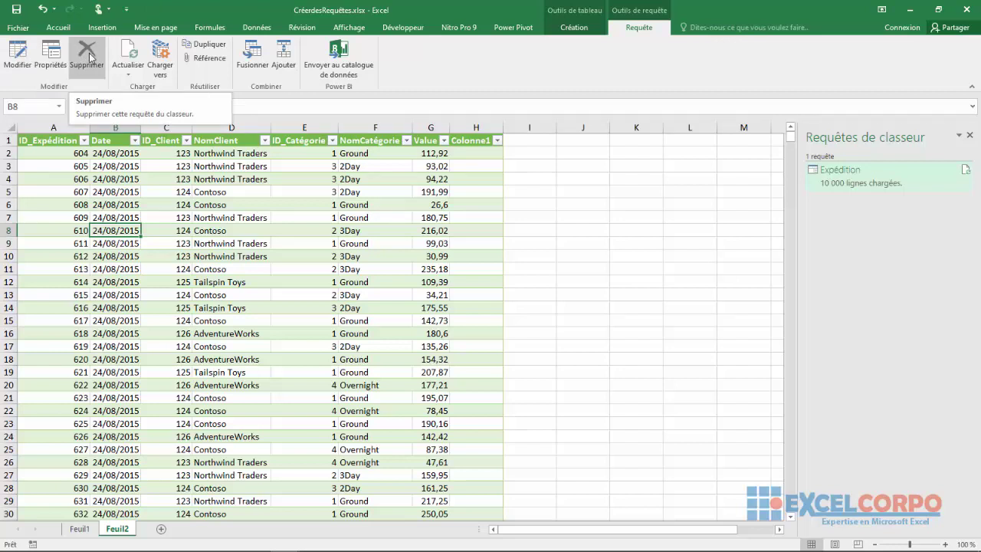
pyautogui.click(89, 57)
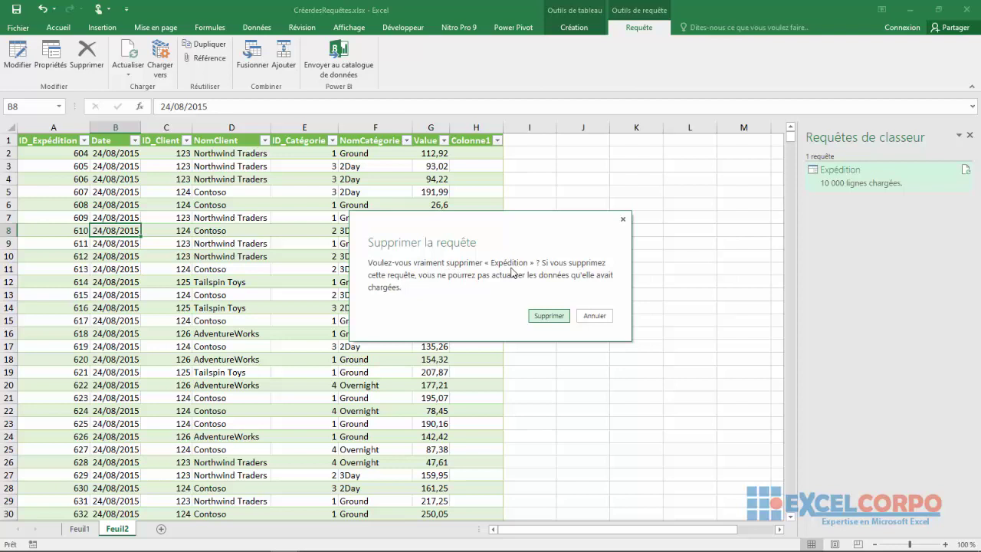
pyautogui.click(559, 315)
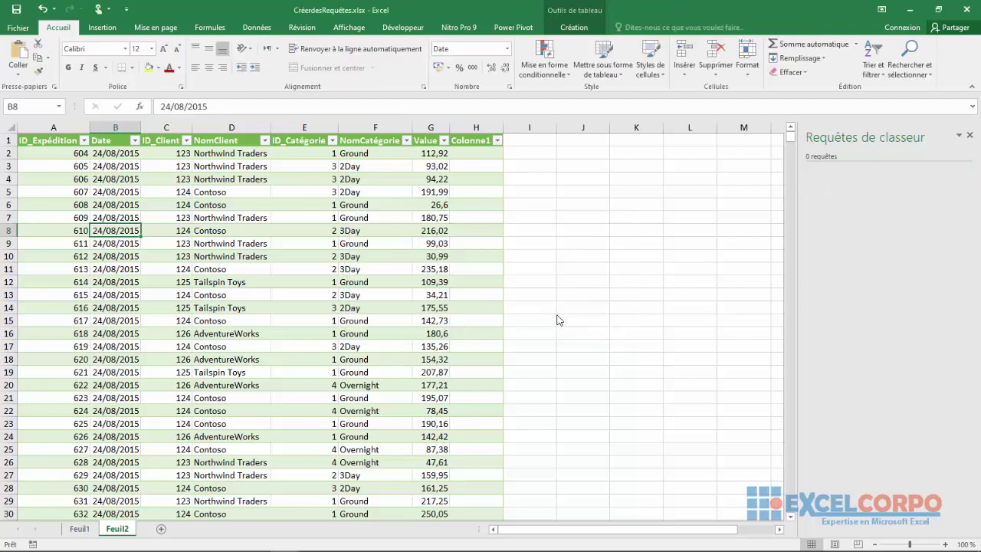
pyautogui.click(405, 244)
# Select empty cell J5 outside the Feuil2 table and show the Données ribbon commands
pyautogui.click(585, 205)
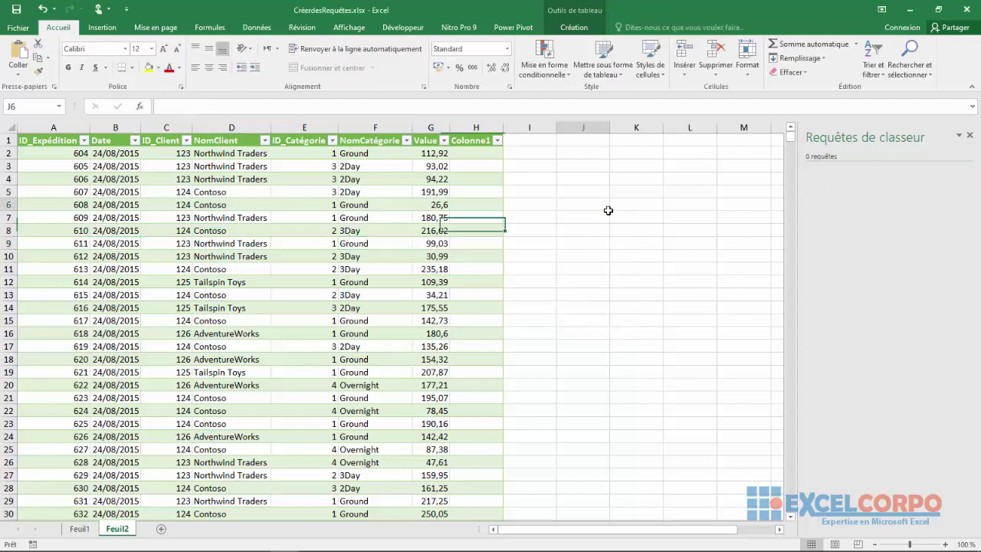
pyautogui.click(411, 202)
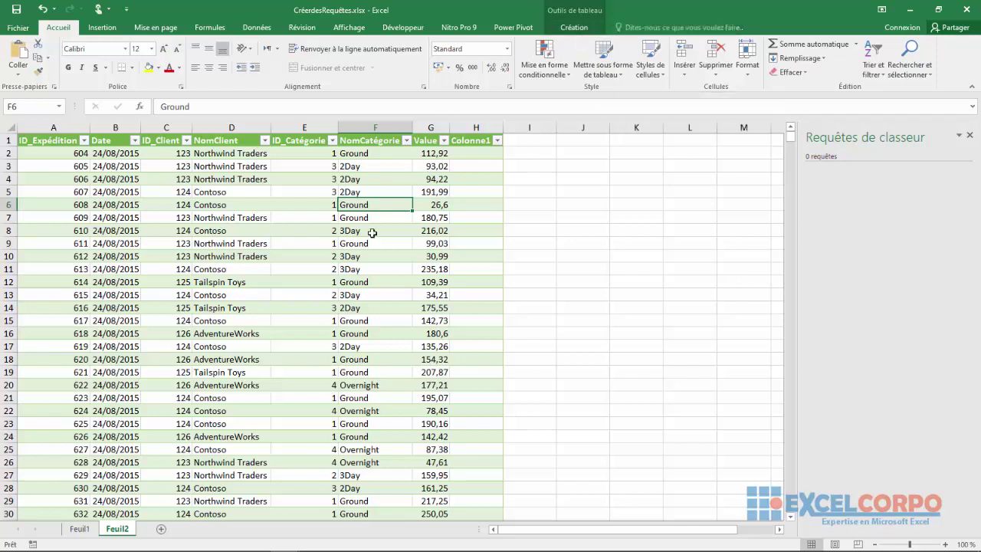
pyautogui.click(372, 233)
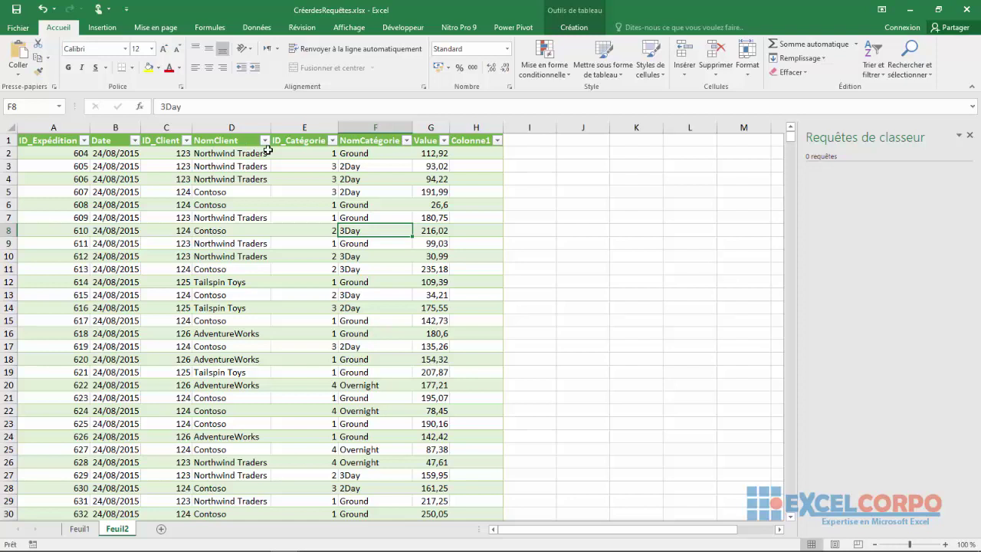
pyautogui.click(267, 151)
pyautogui.click(565, 193)
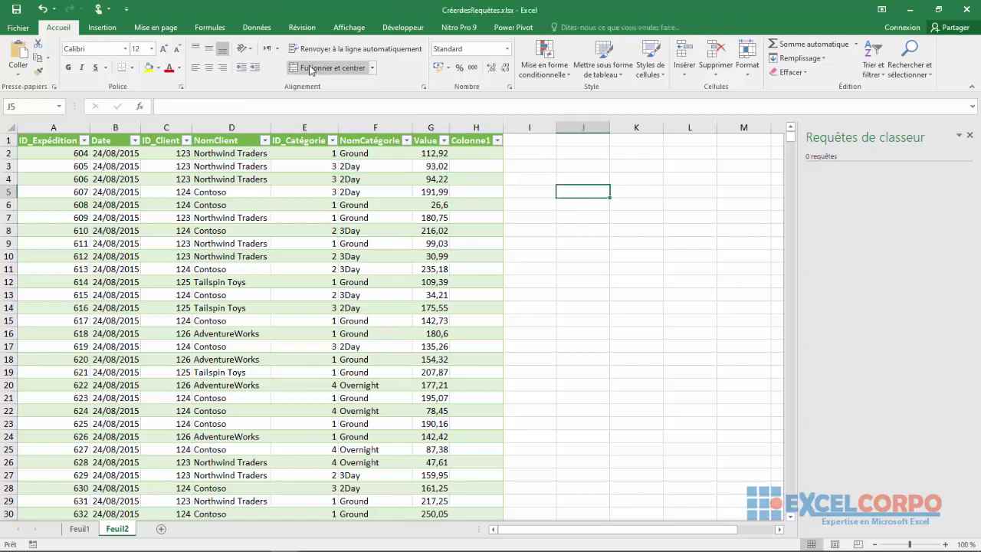
pyautogui.click(253, 28)
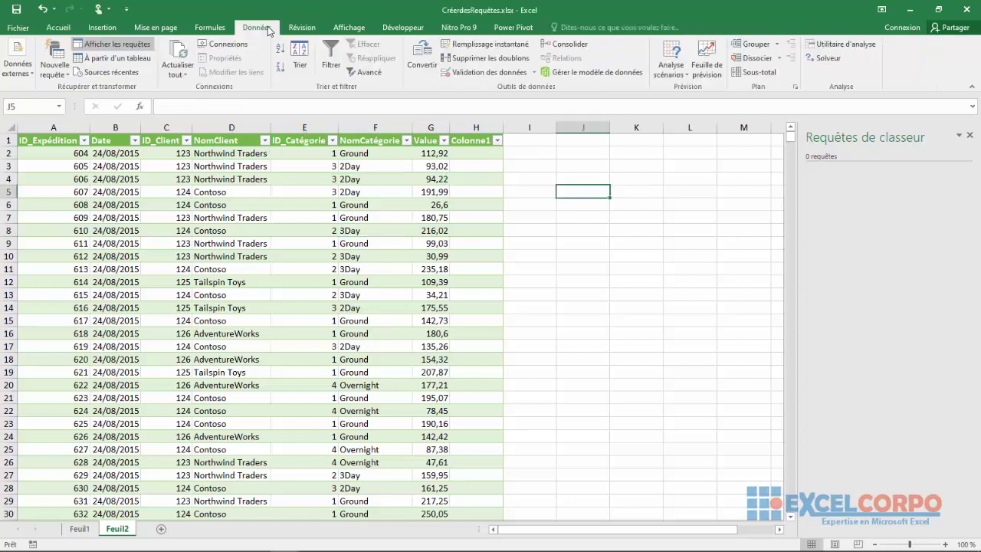
# Browse the new-query source list and hide the workbook queries pane
pyautogui.click(67, 78)
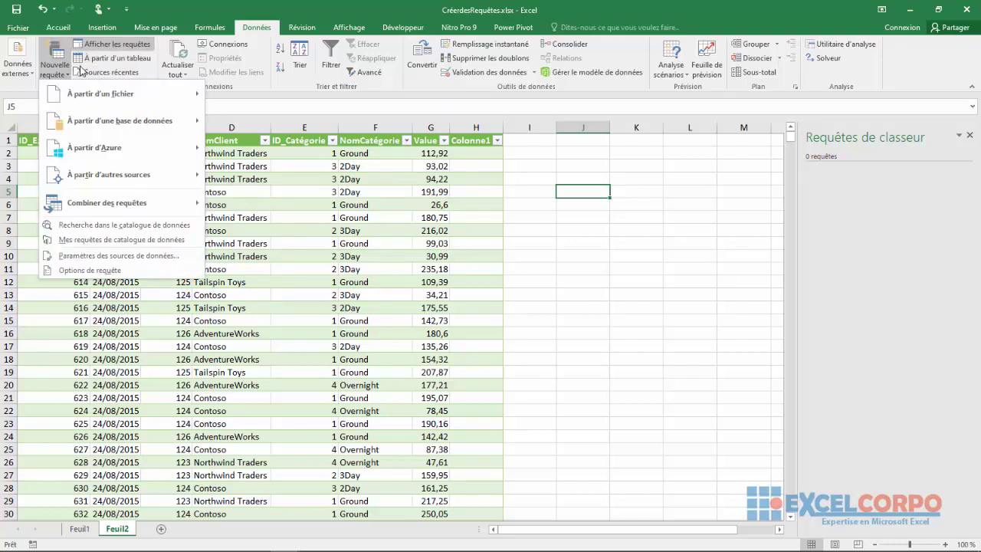
pyautogui.moveTo(115, 94)
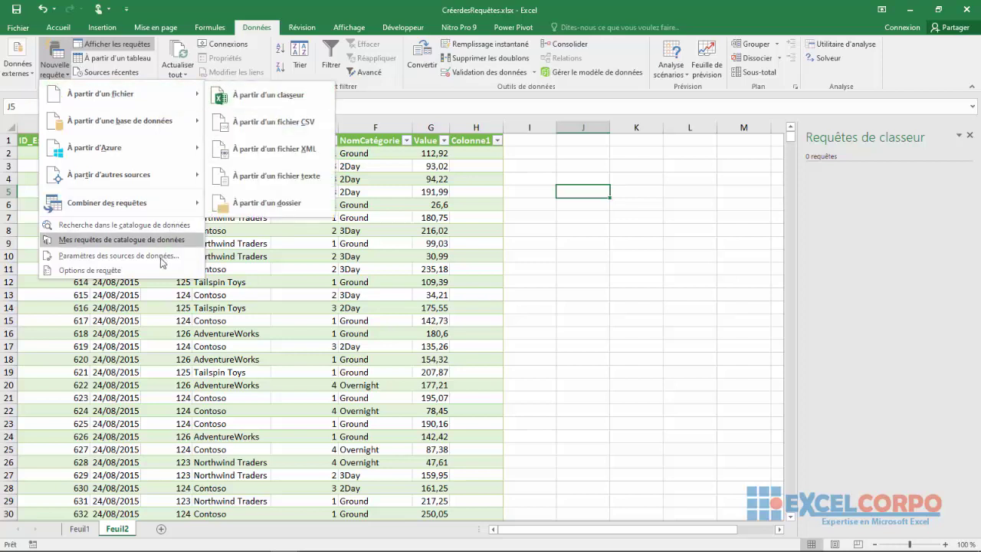
pyautogui.click(220, 259)
pyautogui.click(141, 52)
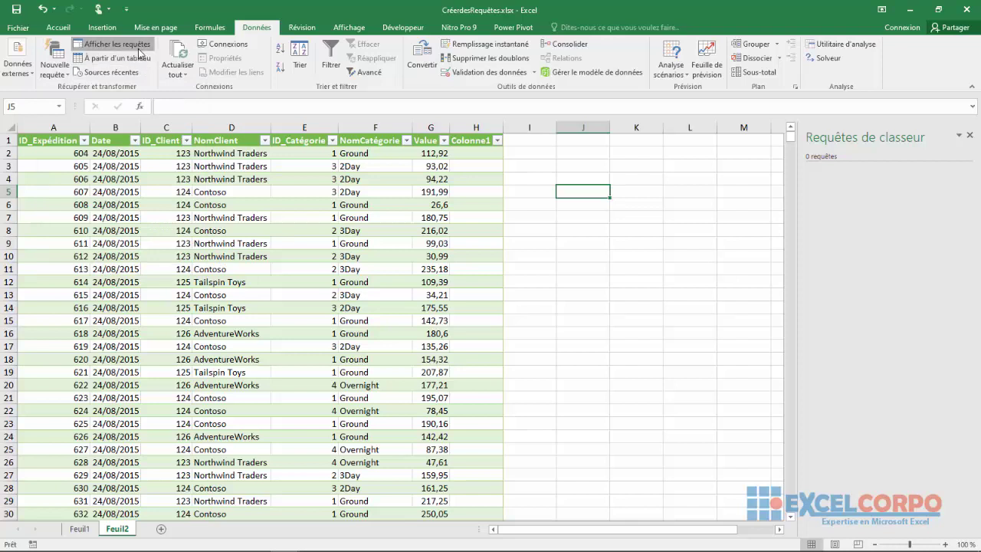
pyautogui.click(140, 50)
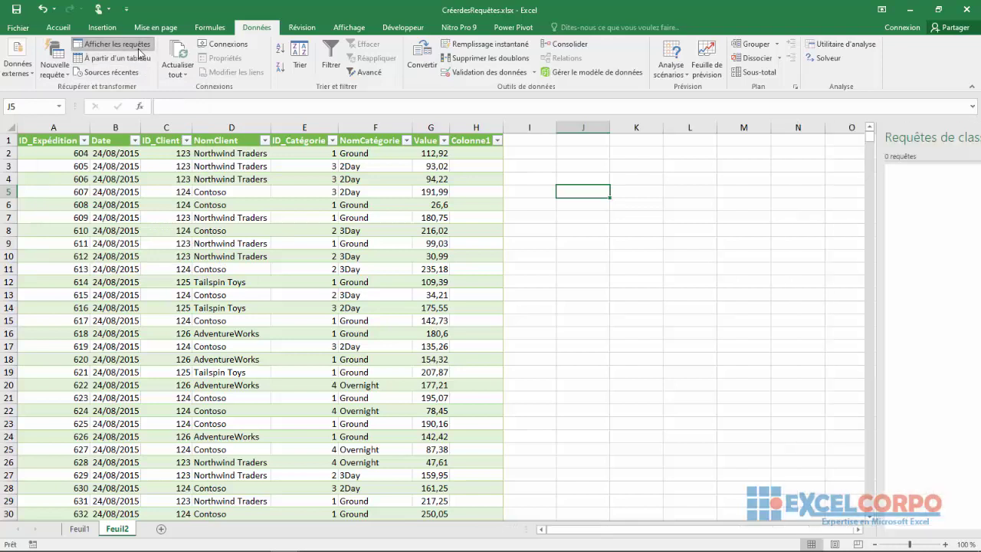
pyautogui.click(123, 49)
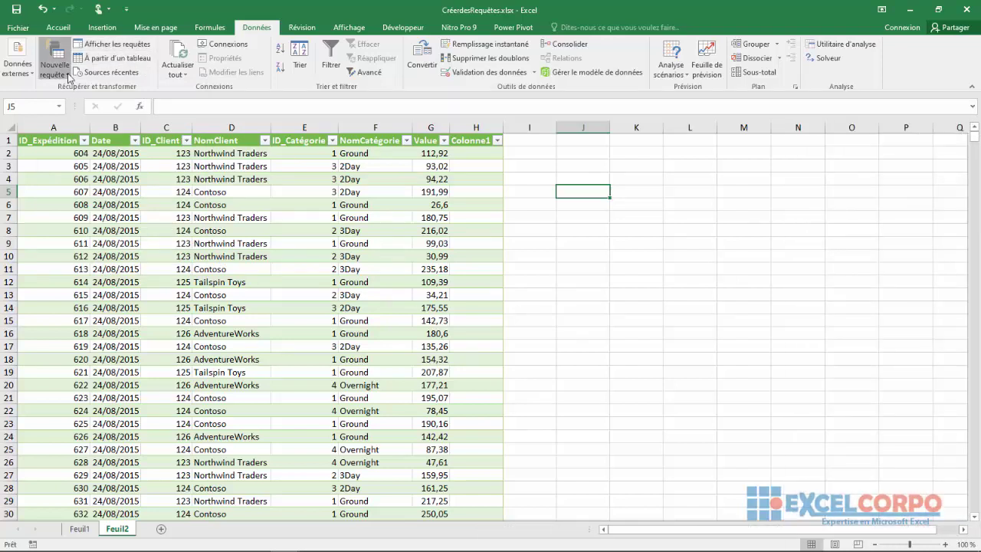
# Start a new query from an Excel workbook to open the Importer des données file picker
pyautogui.click(56, 68)
pyautogui.moveTo(115, 93)
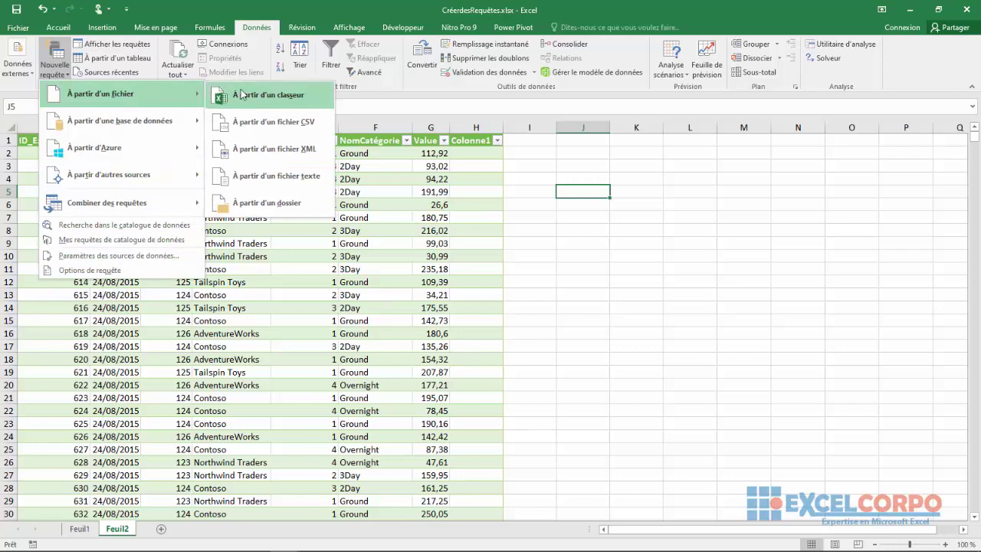
pyautogui.click(249, 96)
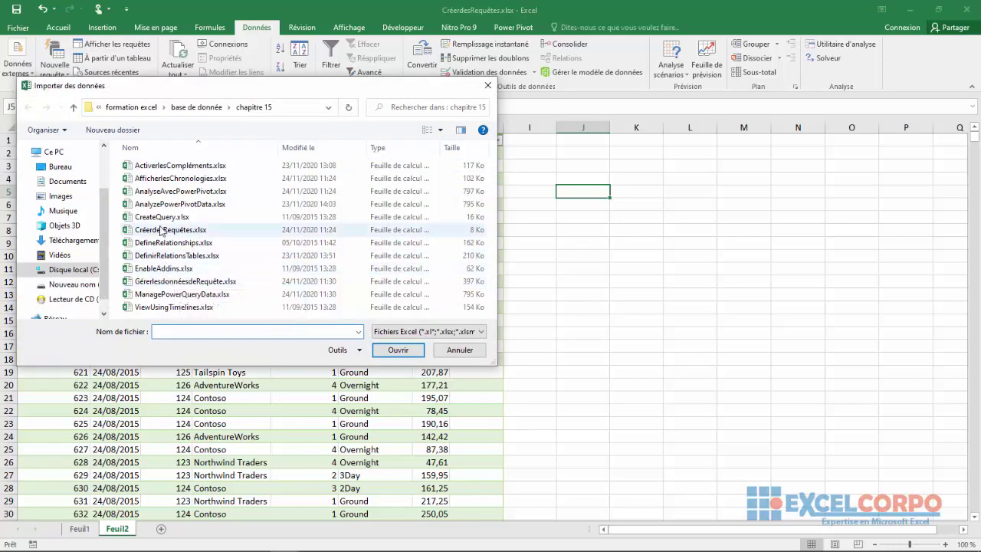
pyautogui.click(487, 85)
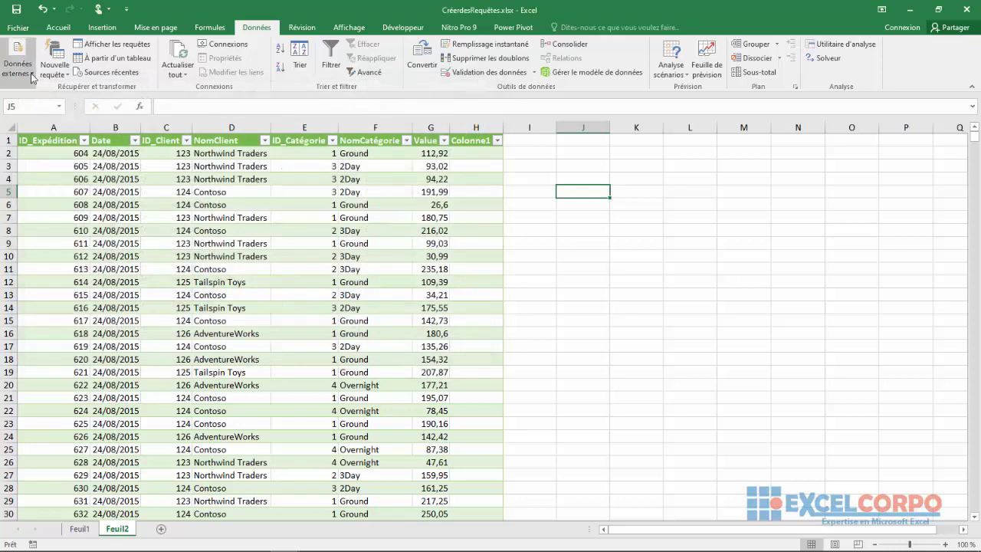
pyautogui.click(64, 75)
pyautogui.moveTo(115, 94)
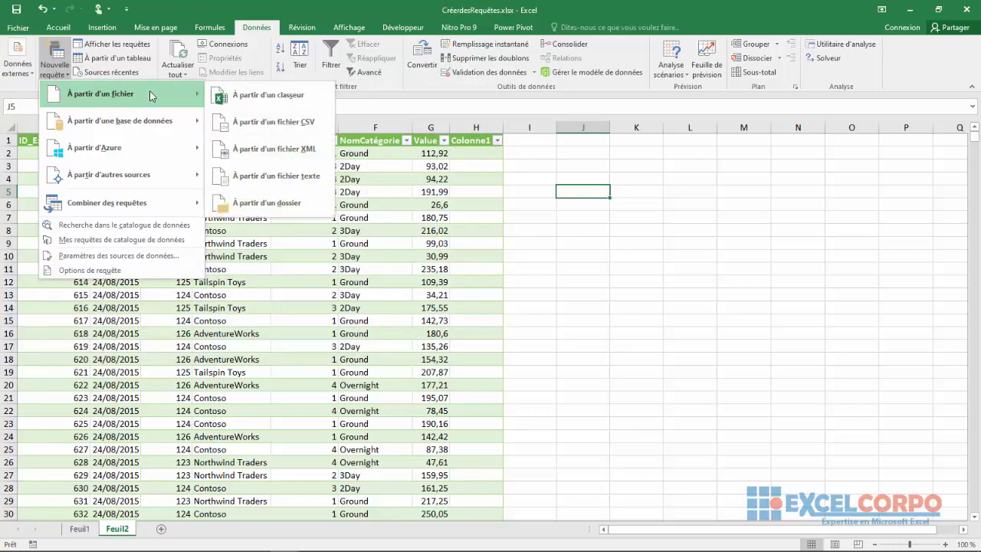
pyautogui.click(250, 97)
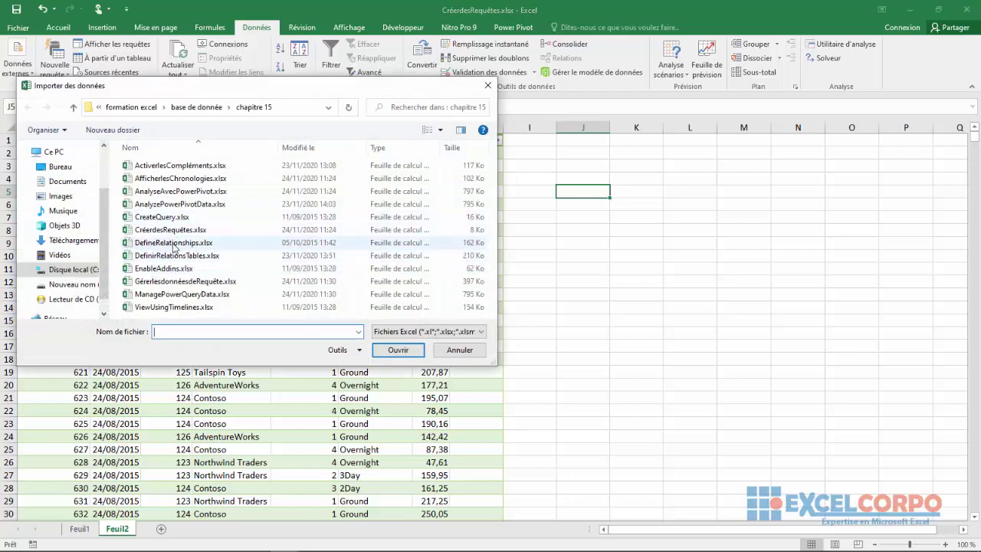
# Import GérerlesdonnéesdeRequête.xlsx and load its InfosExpédition table onto new sheet Feuil3 (10 000 rows)
pyautogui.click(165, 281)
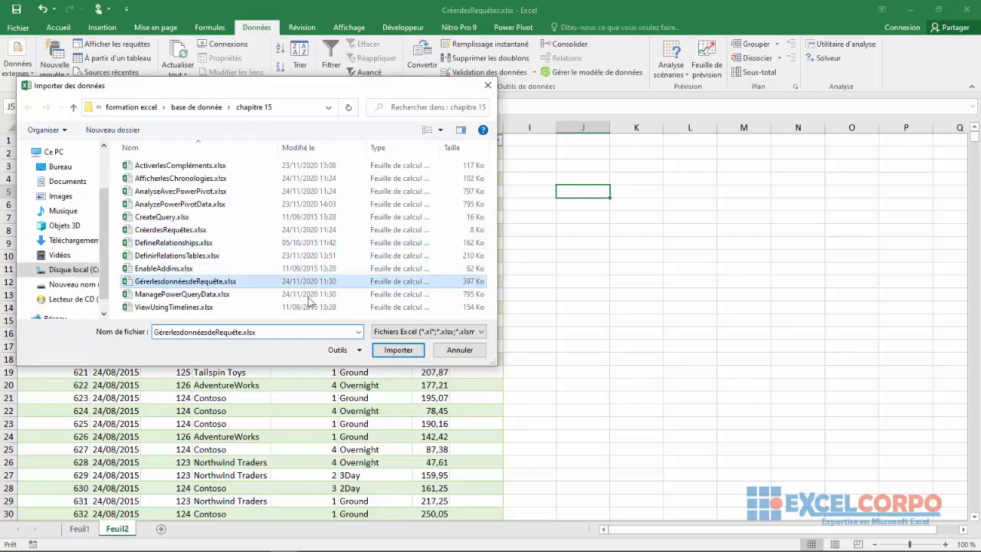
pyautogui.click(398, 350)
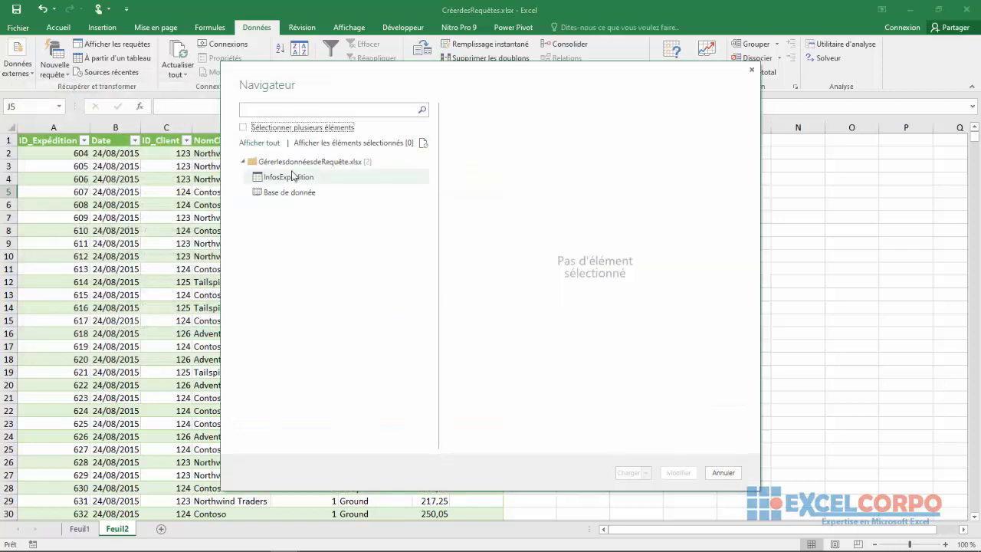
pyautogui.click(288, 177)
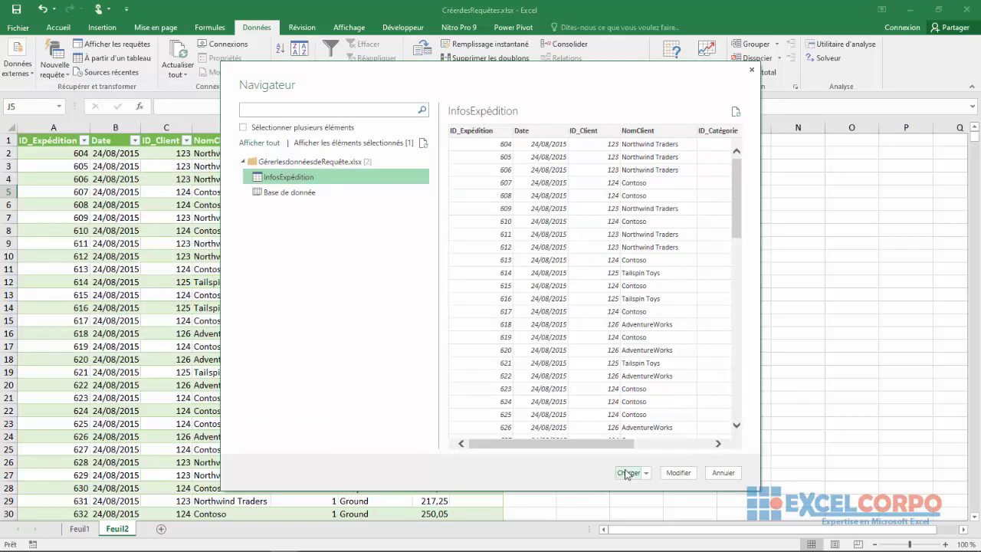
pyautogui.click(629, 473)
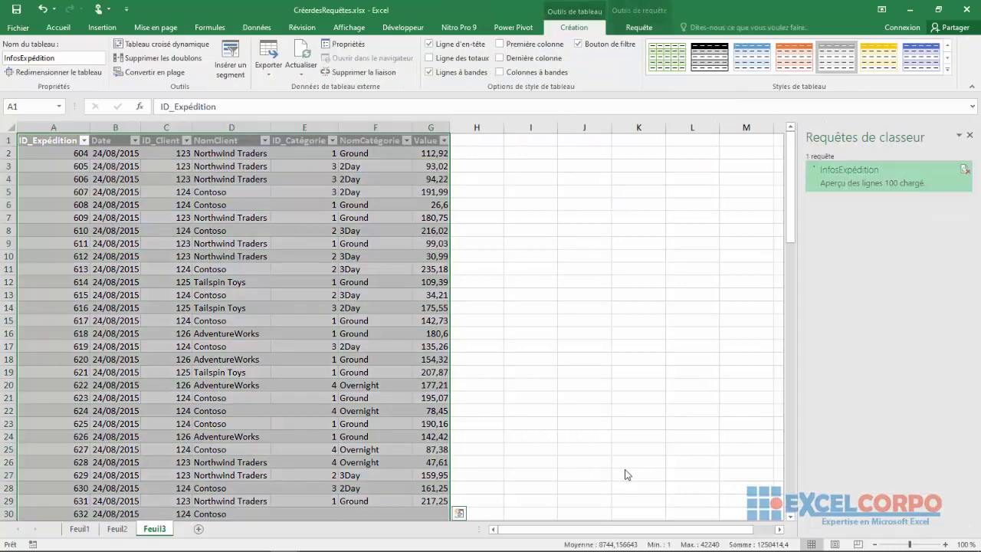
pyautogui.click(583, 337)
pyautogui.click(573, 276)
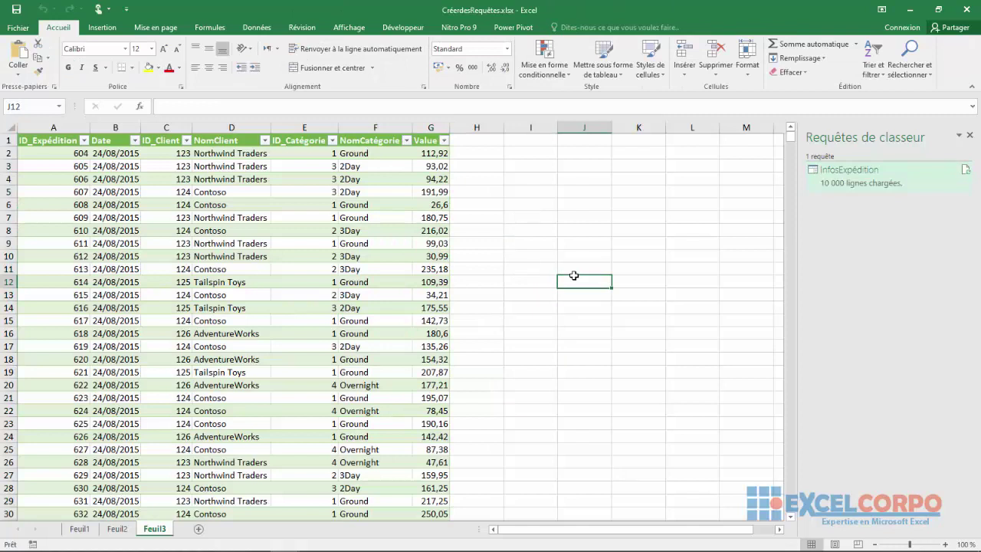